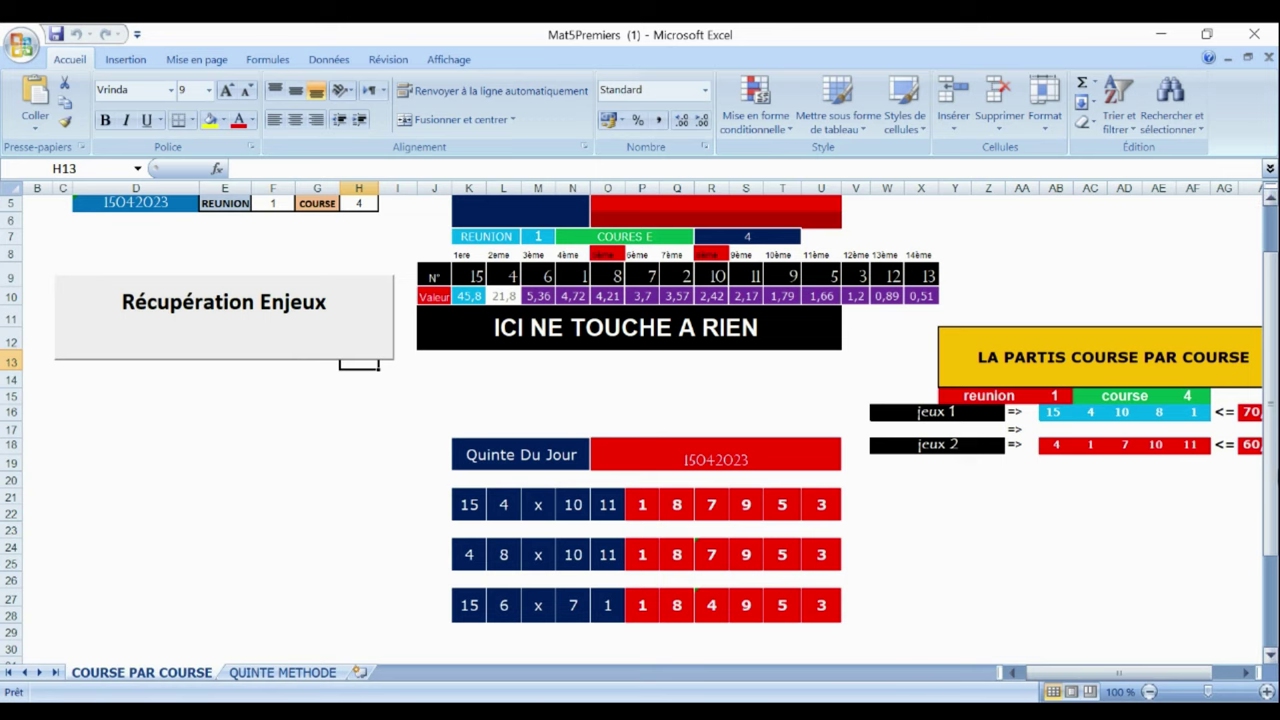
Look over the game tables on COURSE PAR COURSE and run Récupération Enjeux on the QUINTE METHODE sheet
drag(1275, 432, 1275, 490)
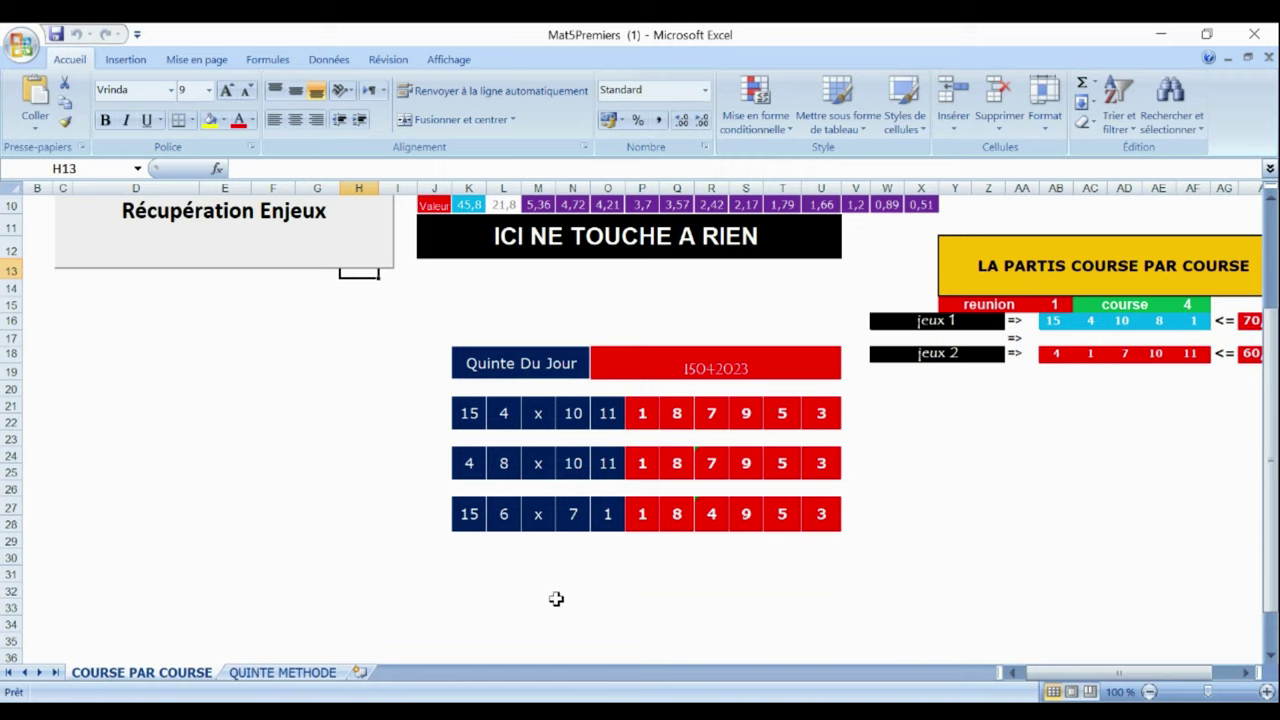
drag(1117, 683, 1178, 689)
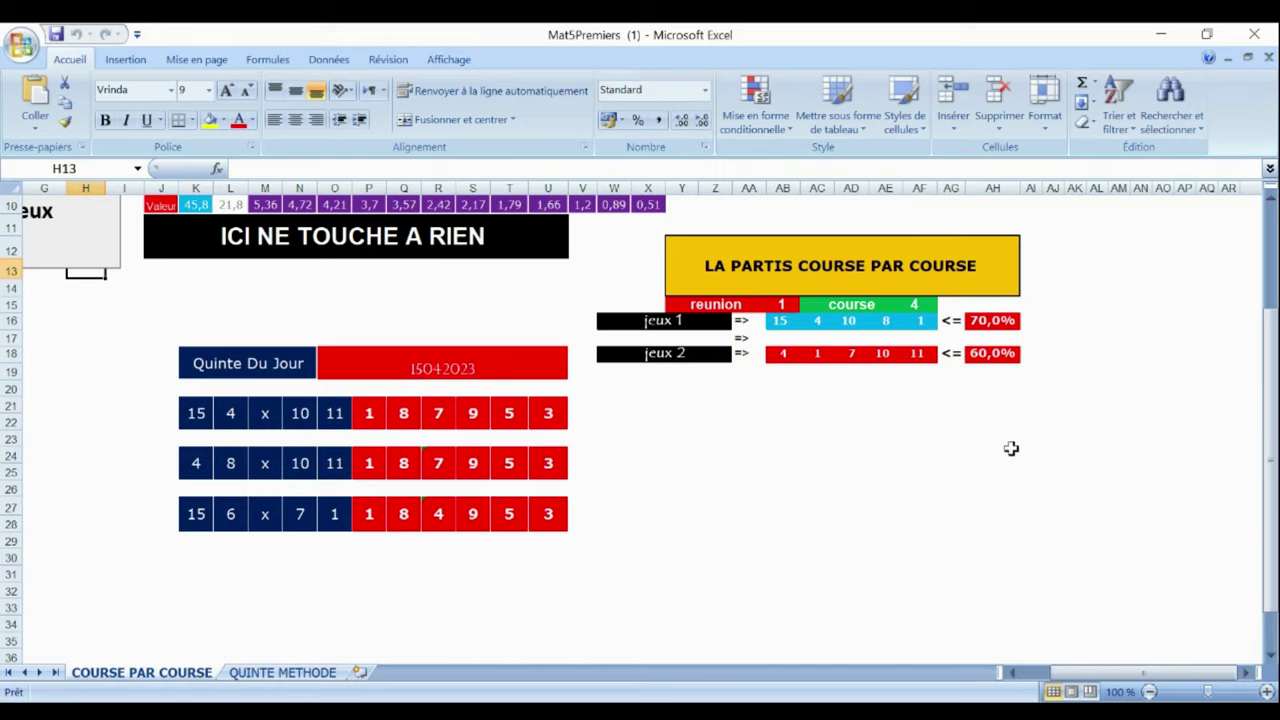
click(290, 672)
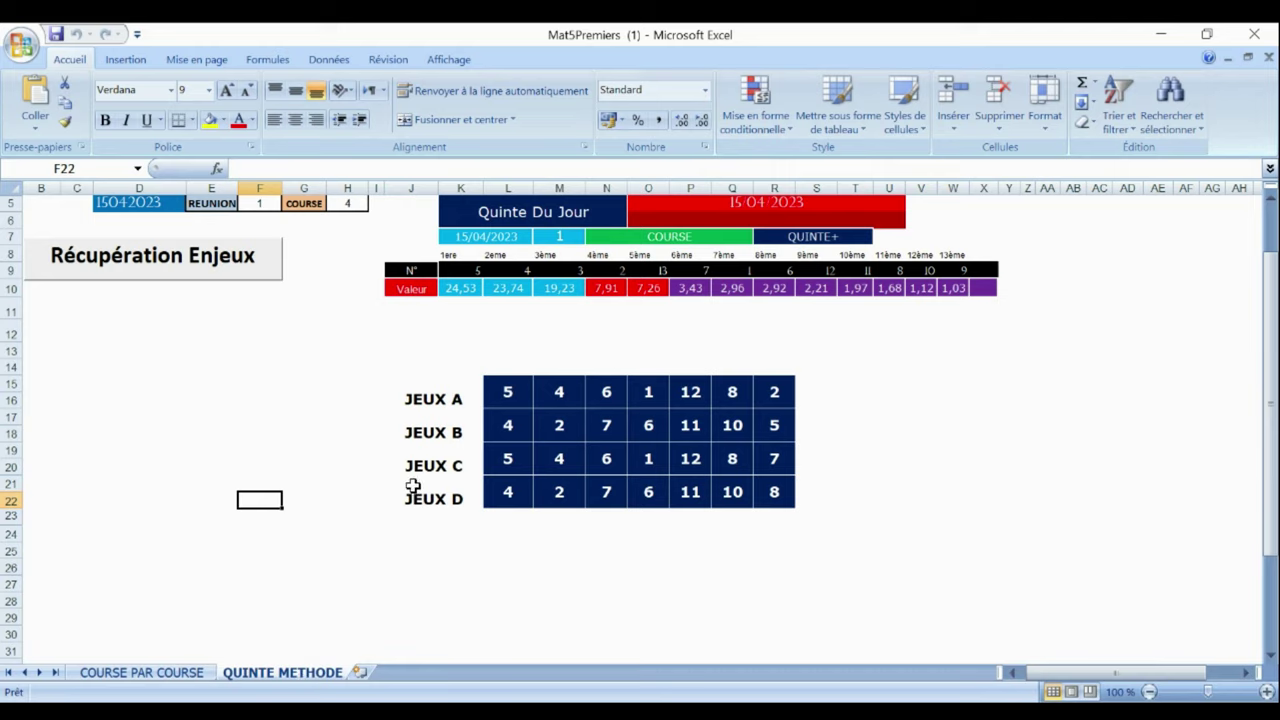
click(200, 262)
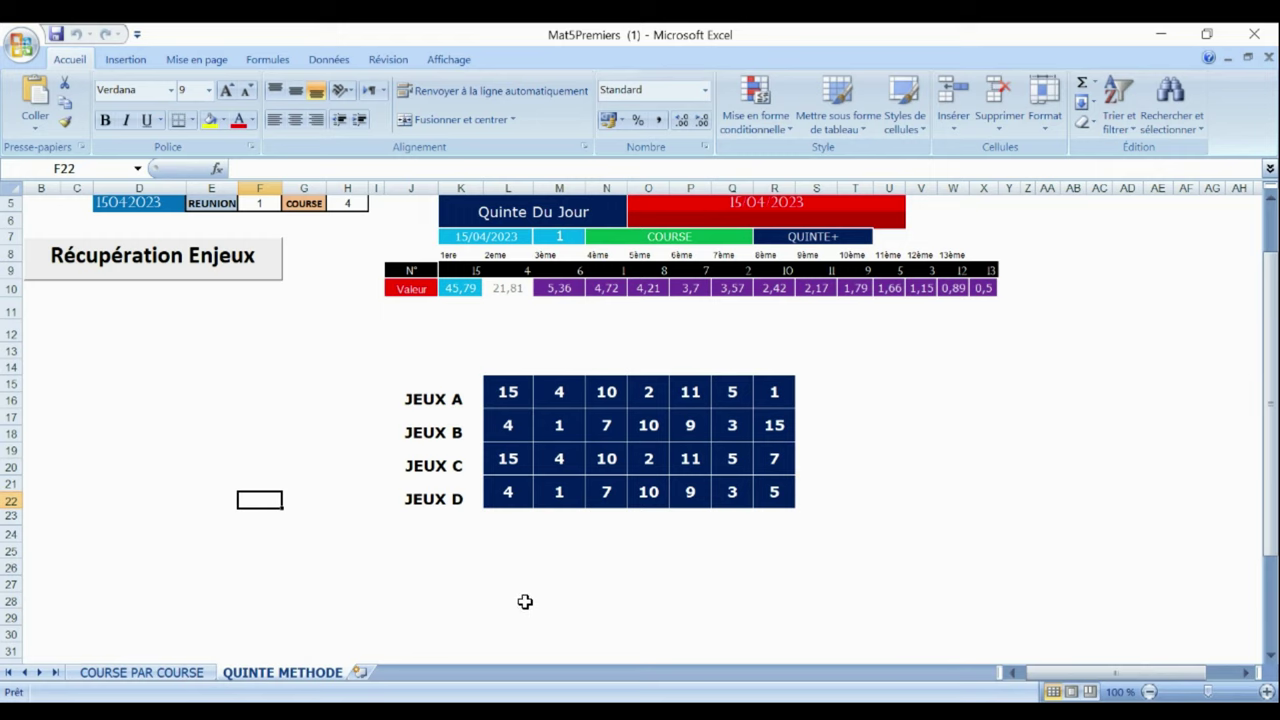
Return to the COURSE PAR COURSE sheet and review its Quinte Du Jour selections and race values
click(141, 672)
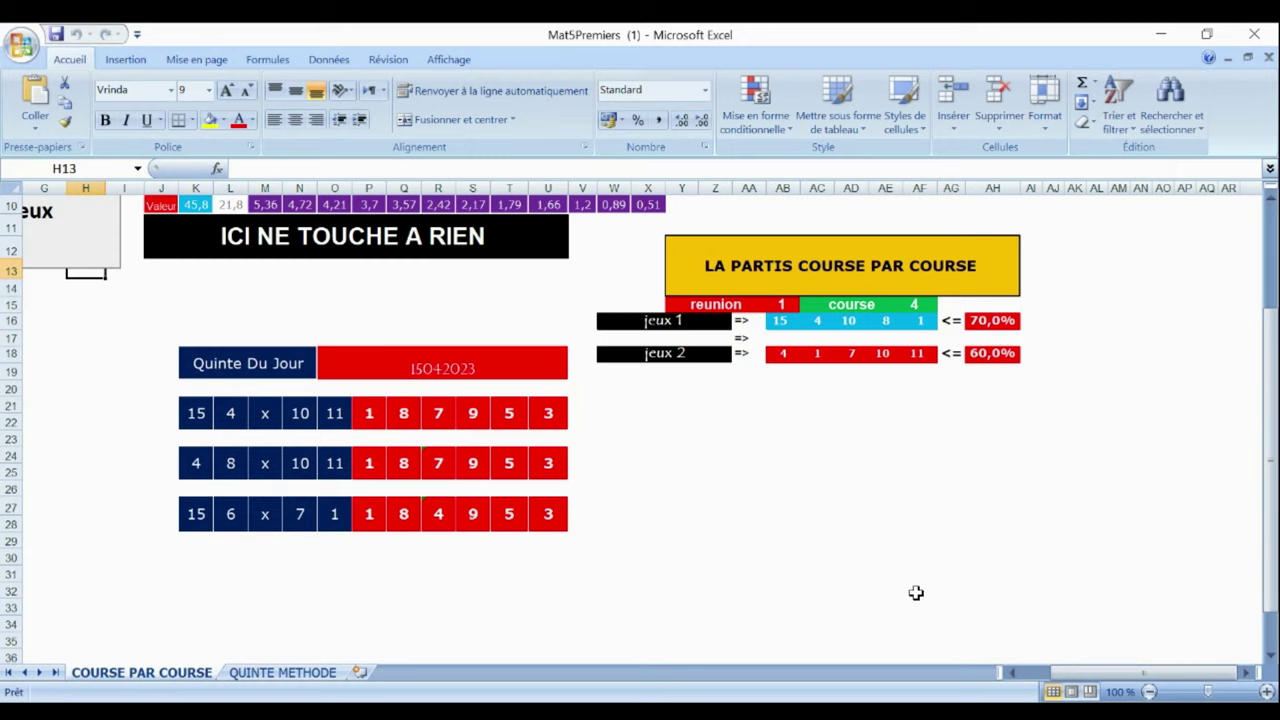
click(1011, 673)
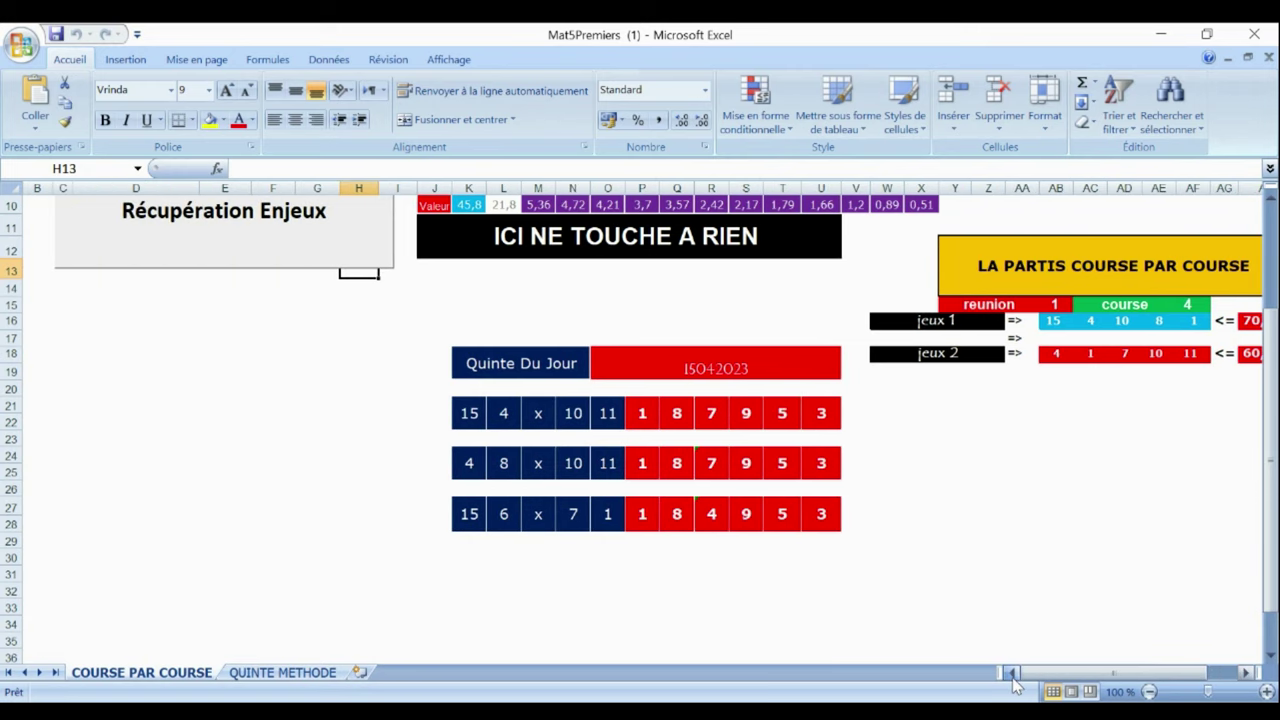
drag(1270, 460, 1268, 365)
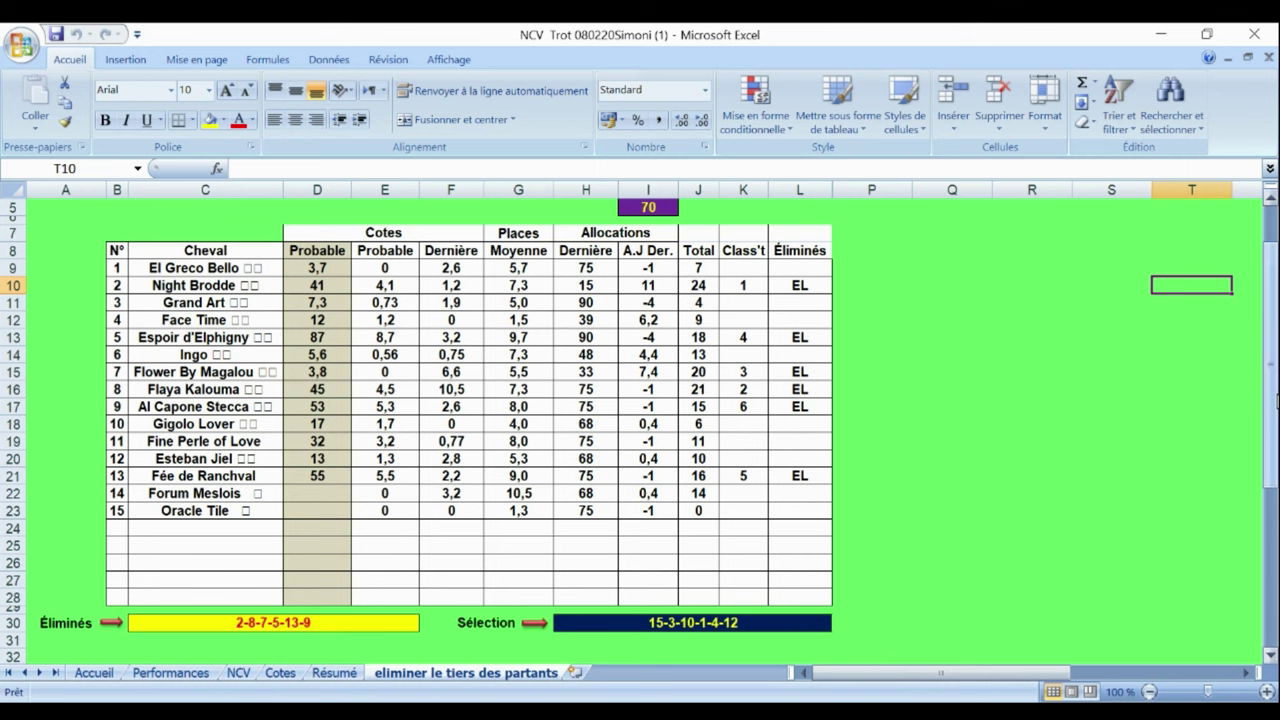
Fill the helper cells AB8:AB24 on the "eliminer le tiers des partants" sheet with red
drag(1276, 398, 1277, 425)
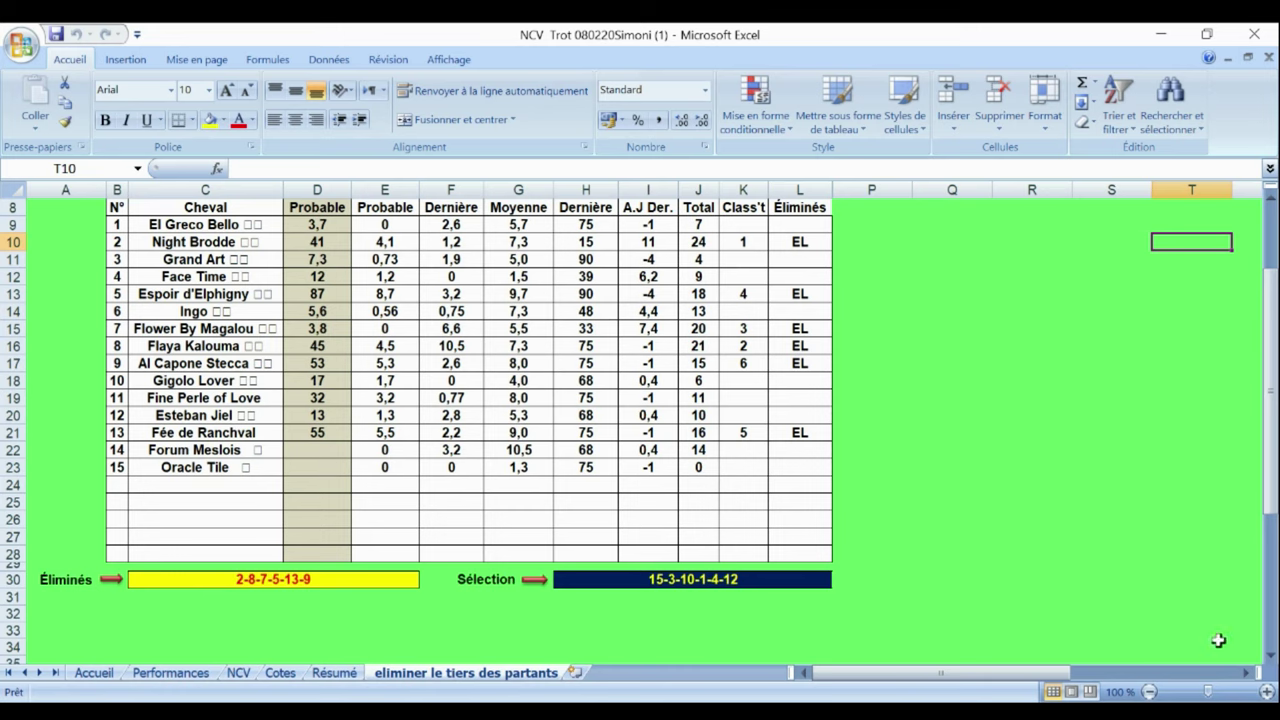
click(1246, 674)
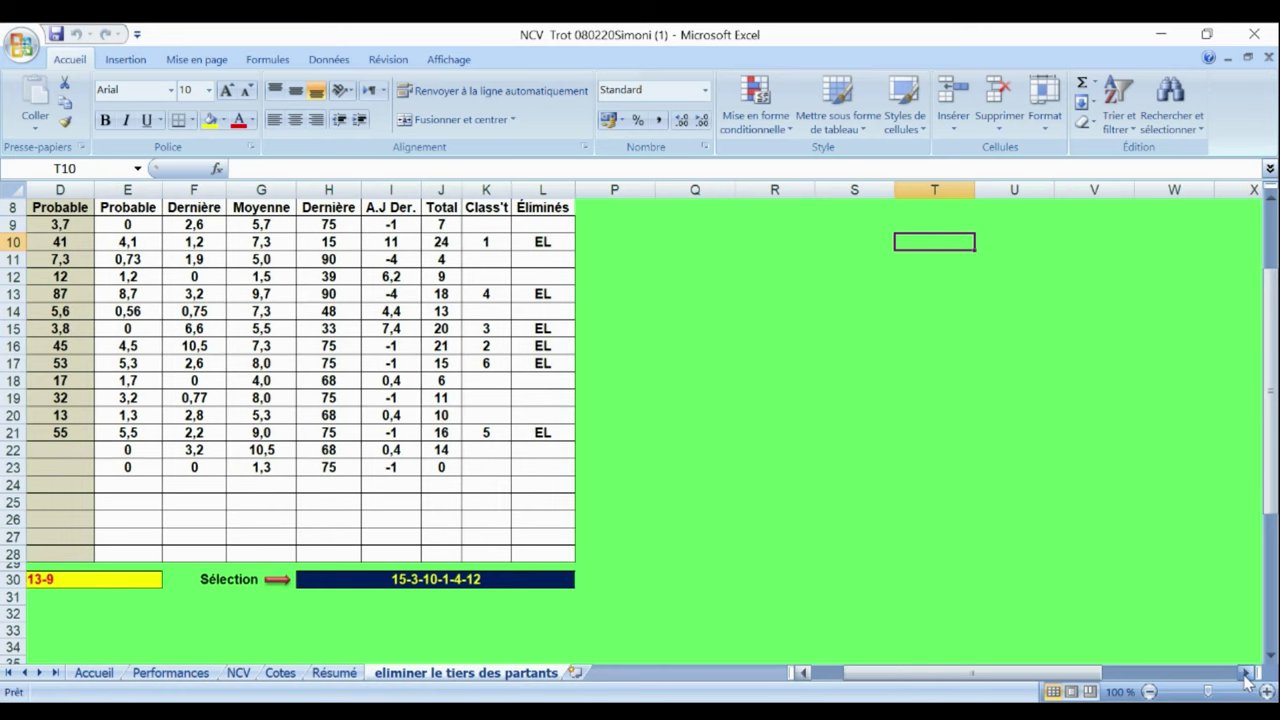
drag(1246, 678, 1246, 678)
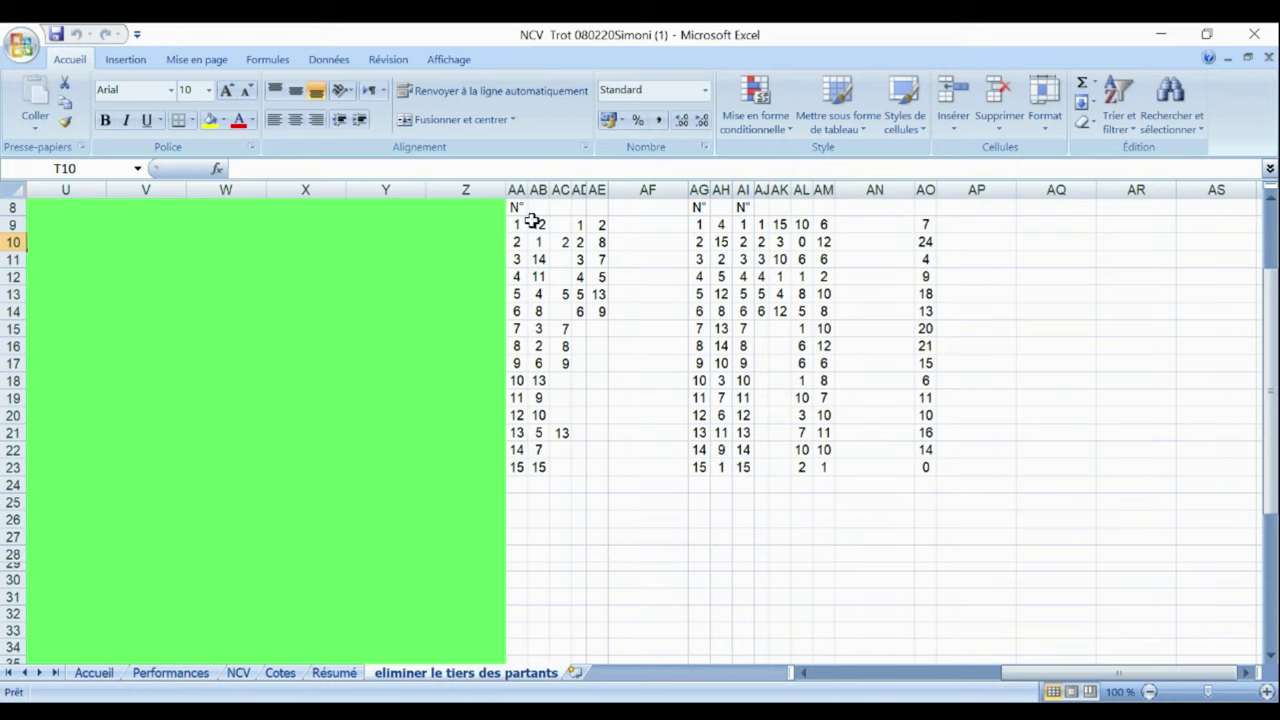
drag(530, 209, 540, 476)
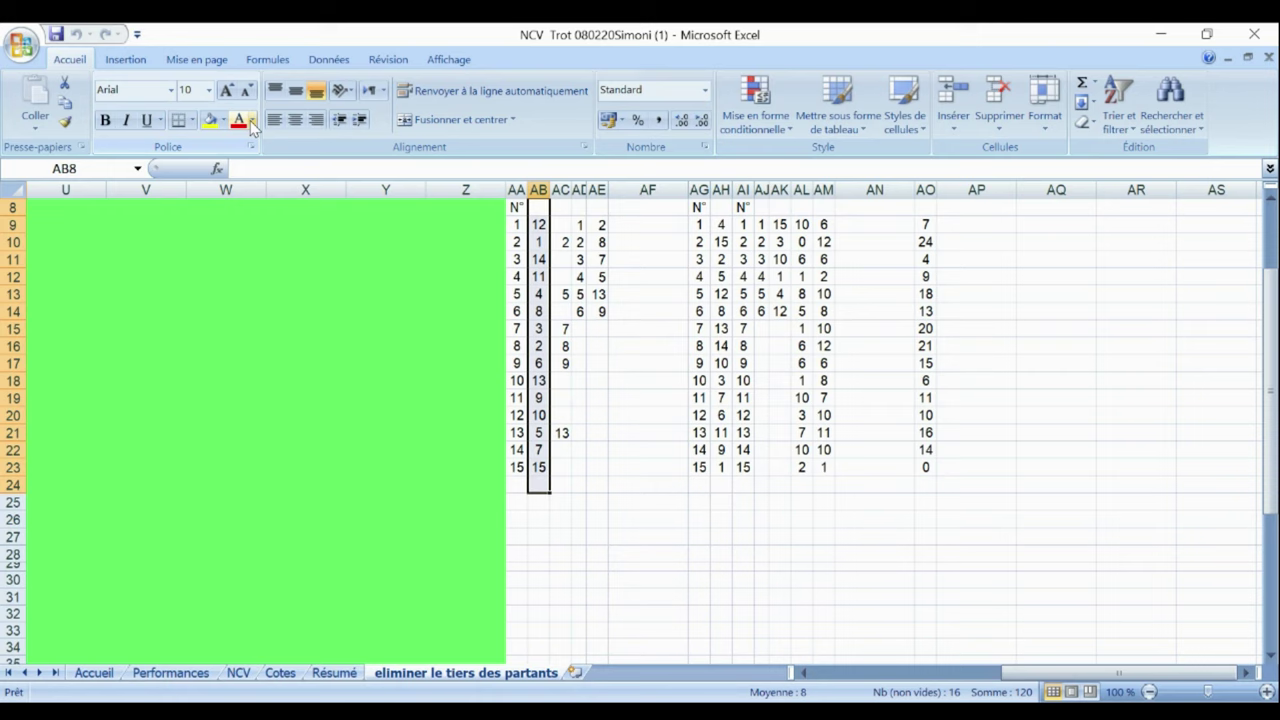
click(223, 121)
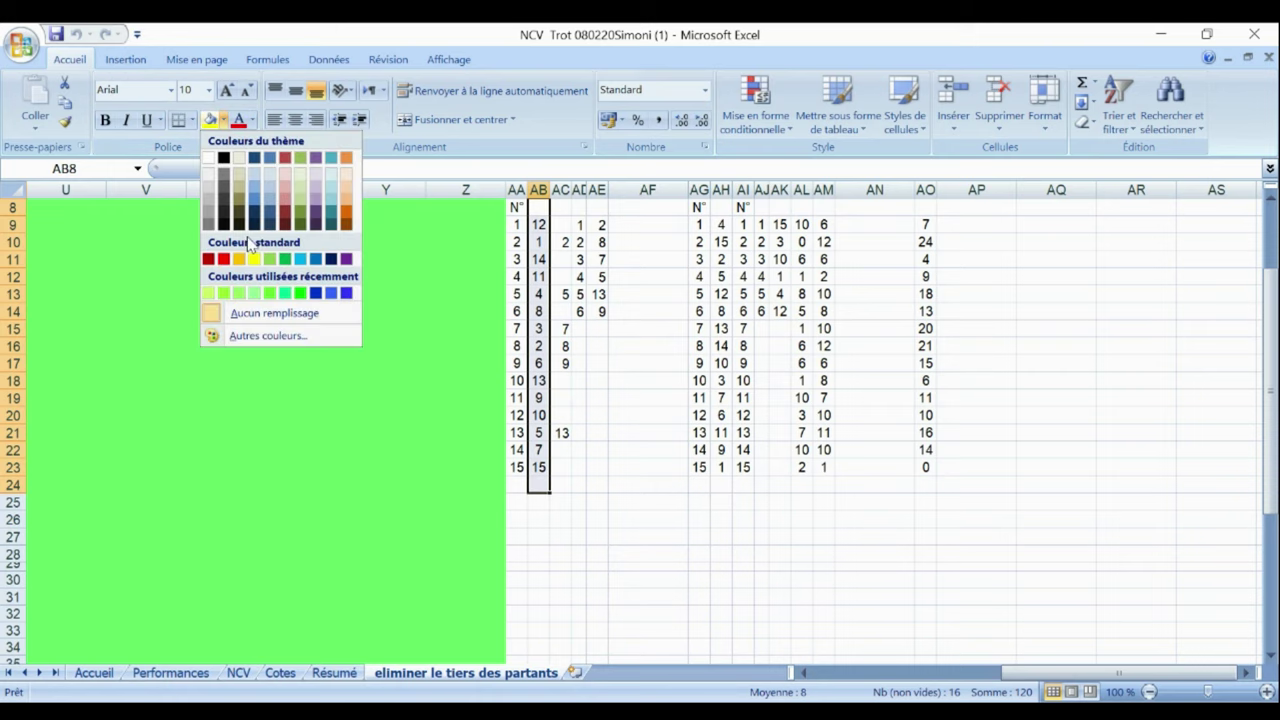
click(224, 260)
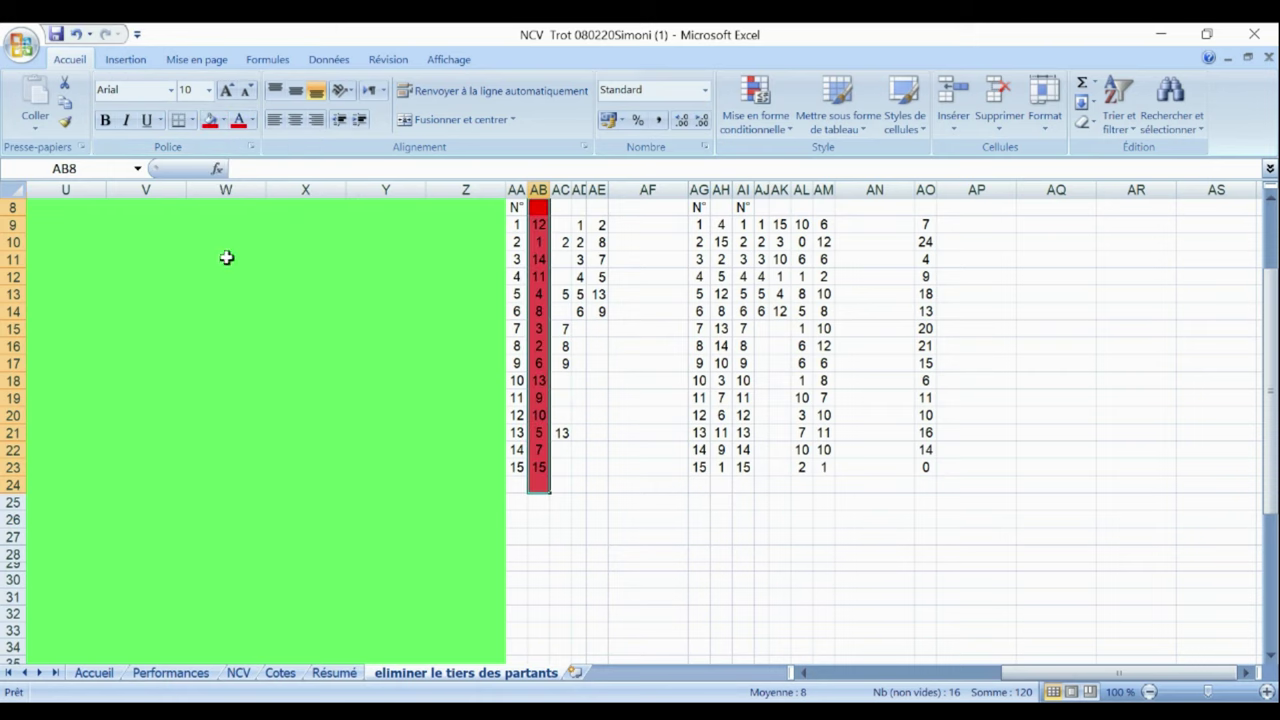
click(594, 519)
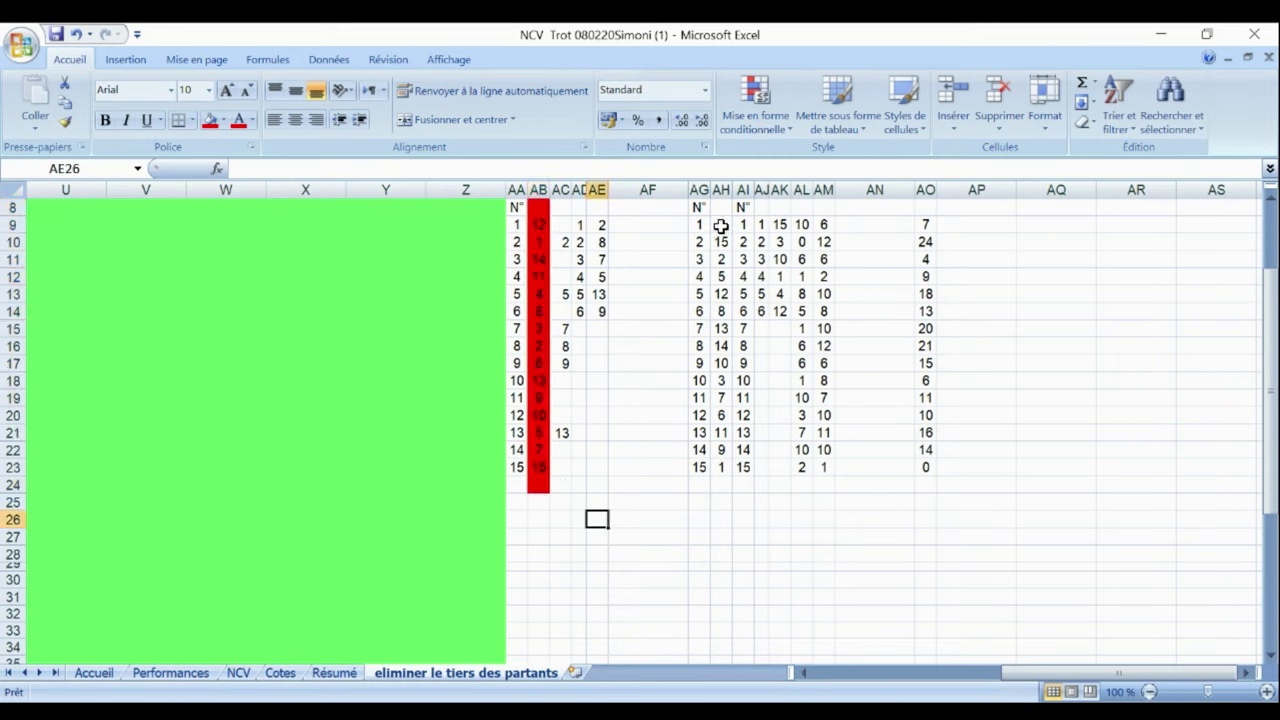
Fill cells AH9:AH23 with the recently used light yellow-green
drag(720, 224, 731, 470)
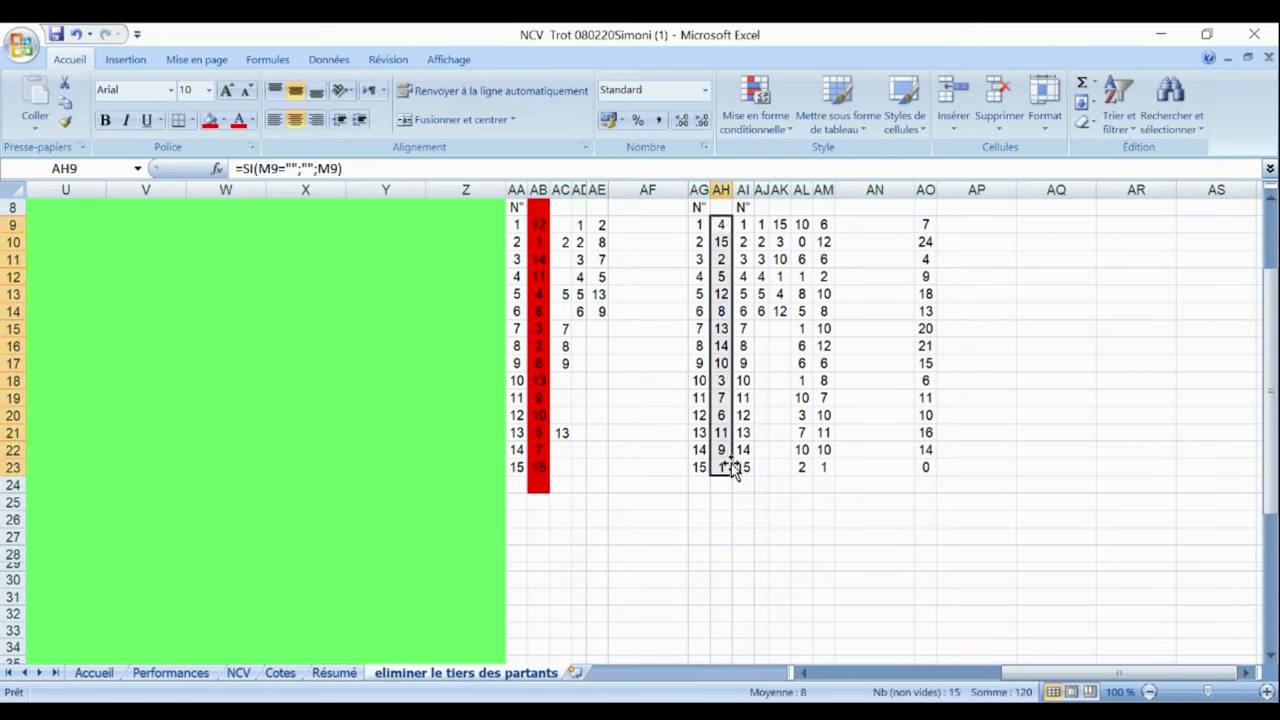
click(224, 120)
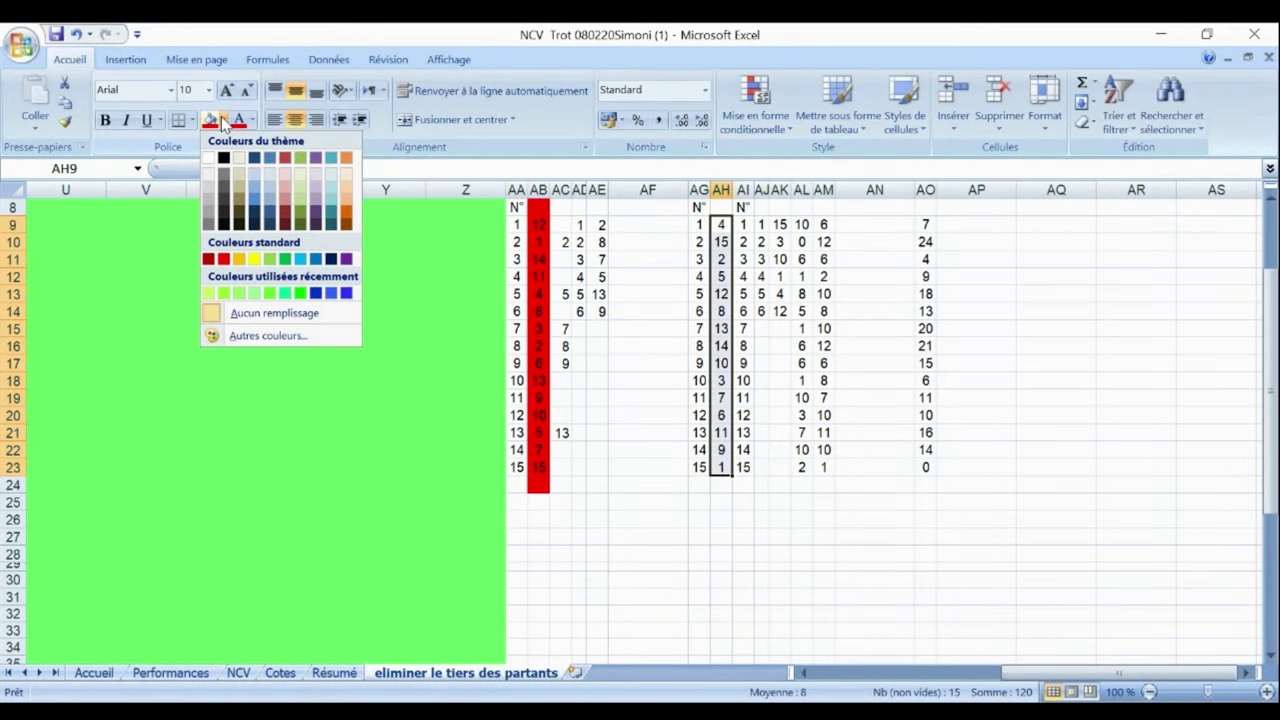
click(215, 296)
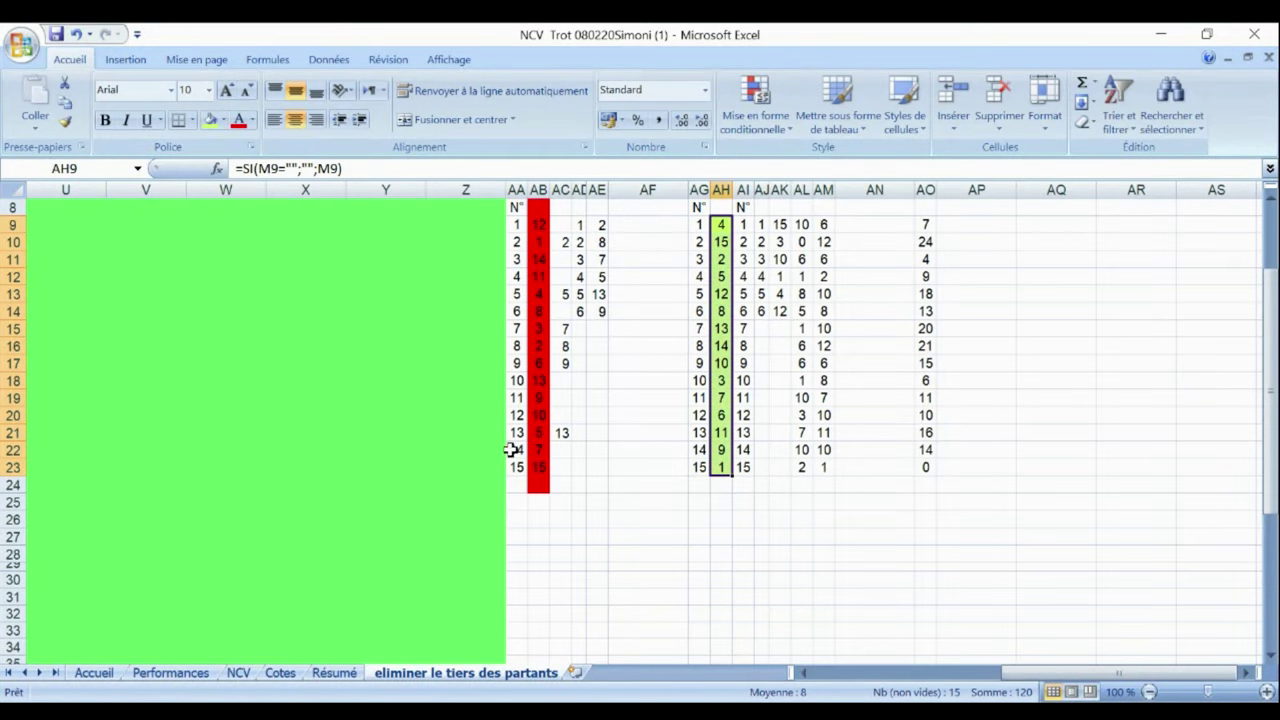
click(665, 559)
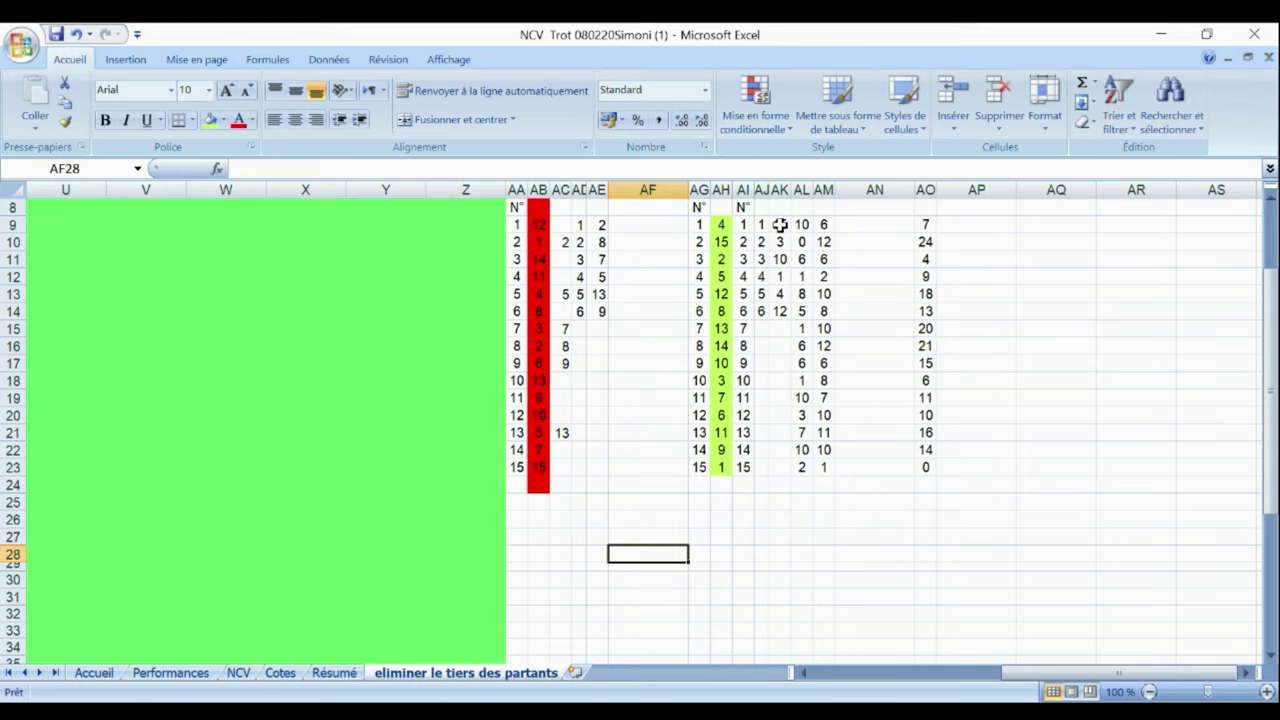
Fill the lookup results in AK9:AK14 with light blue
drag(778, 224, 780, 319)
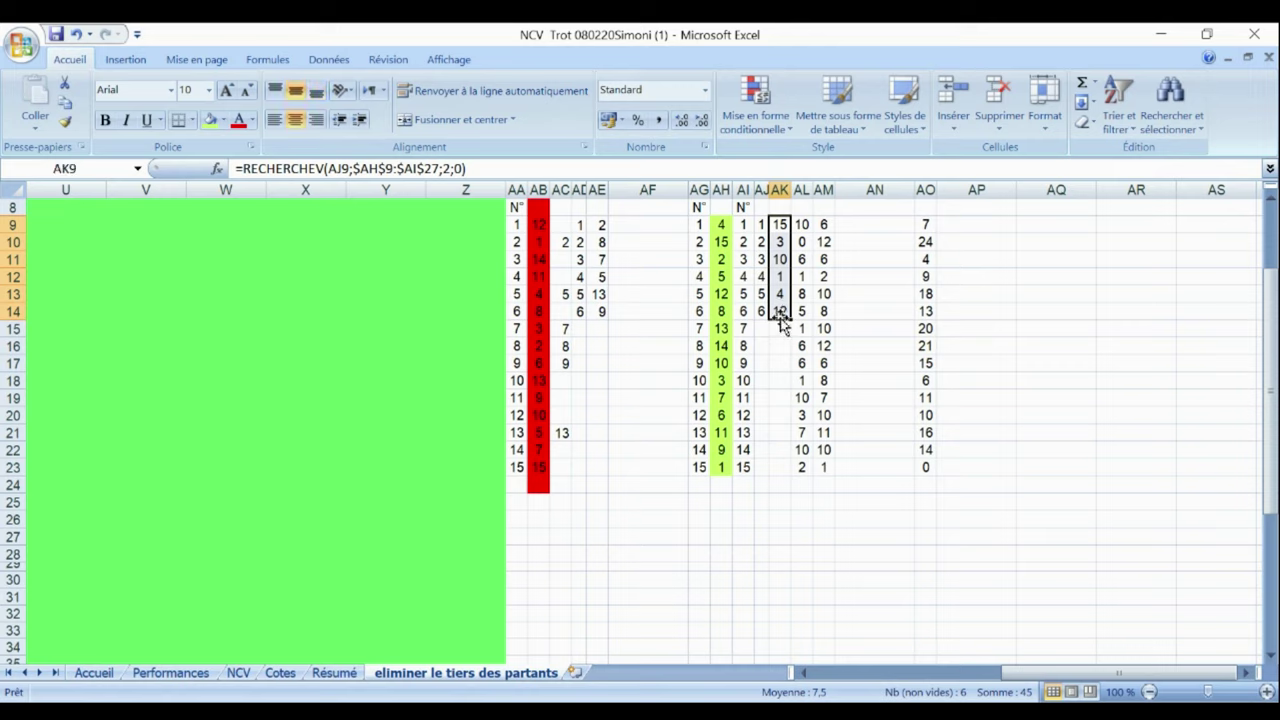
click(216, 118)
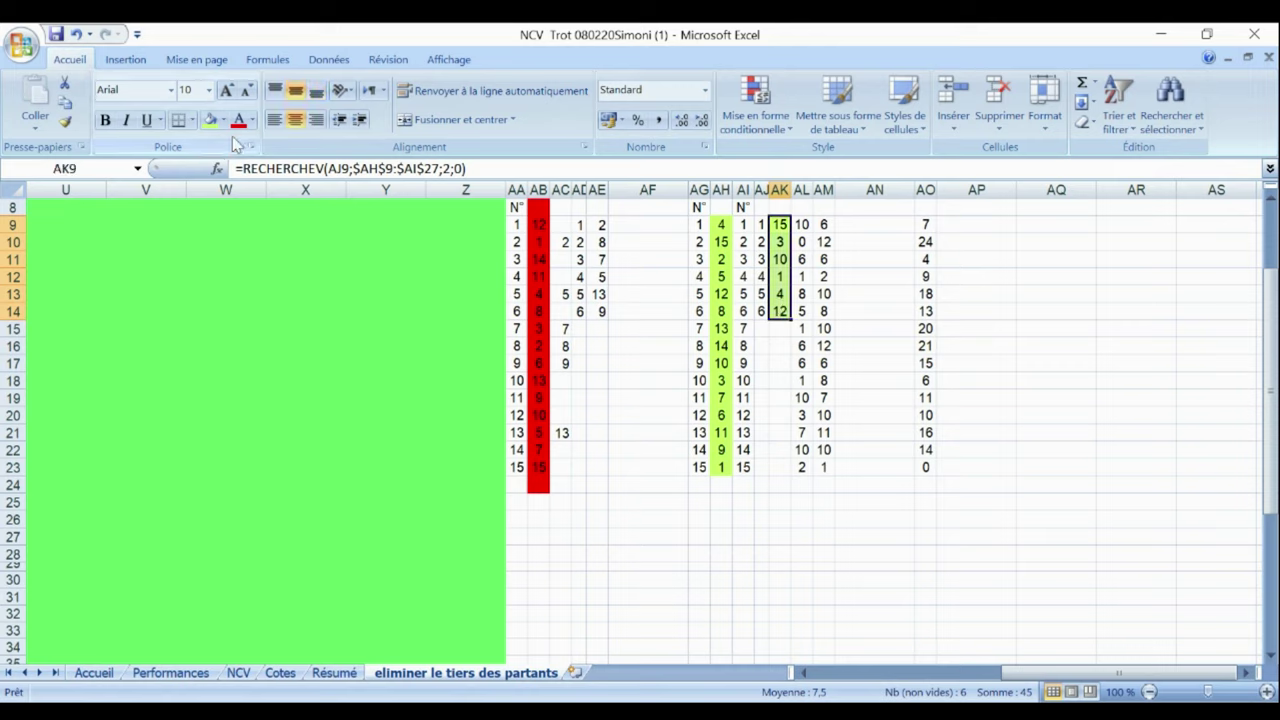
click(223, 119)
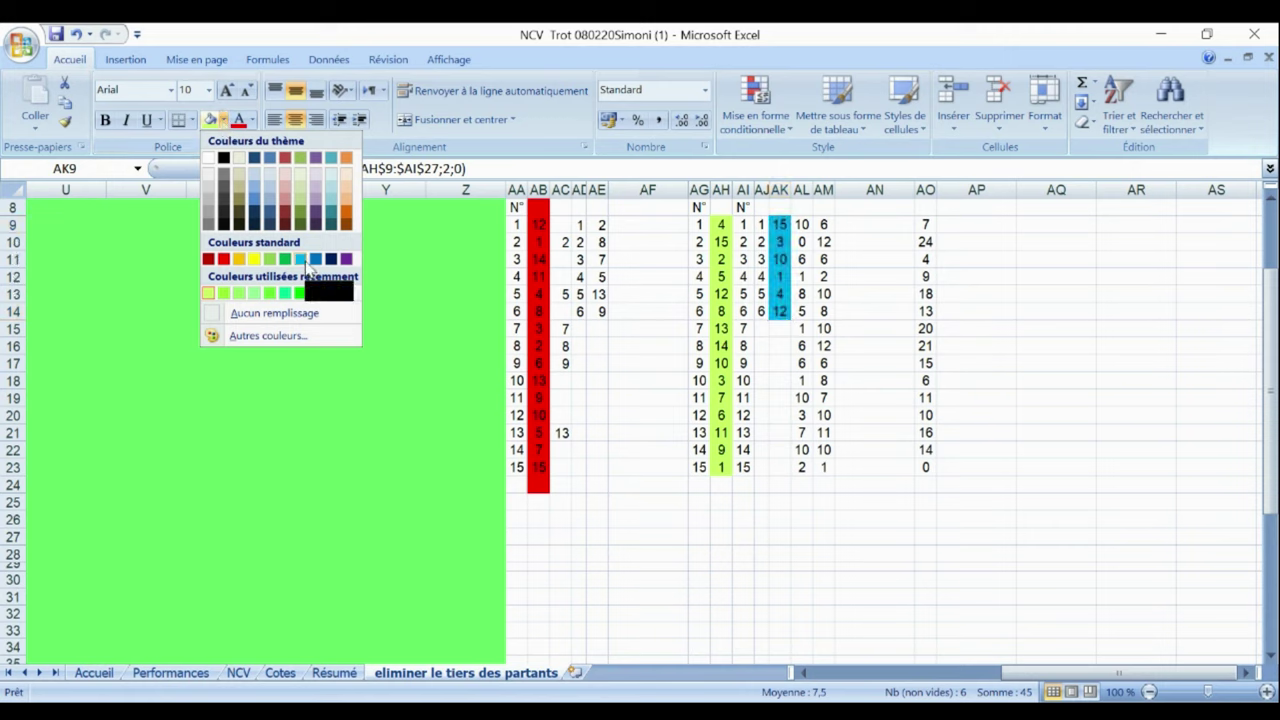
click(306, 264)
click(698, 566)
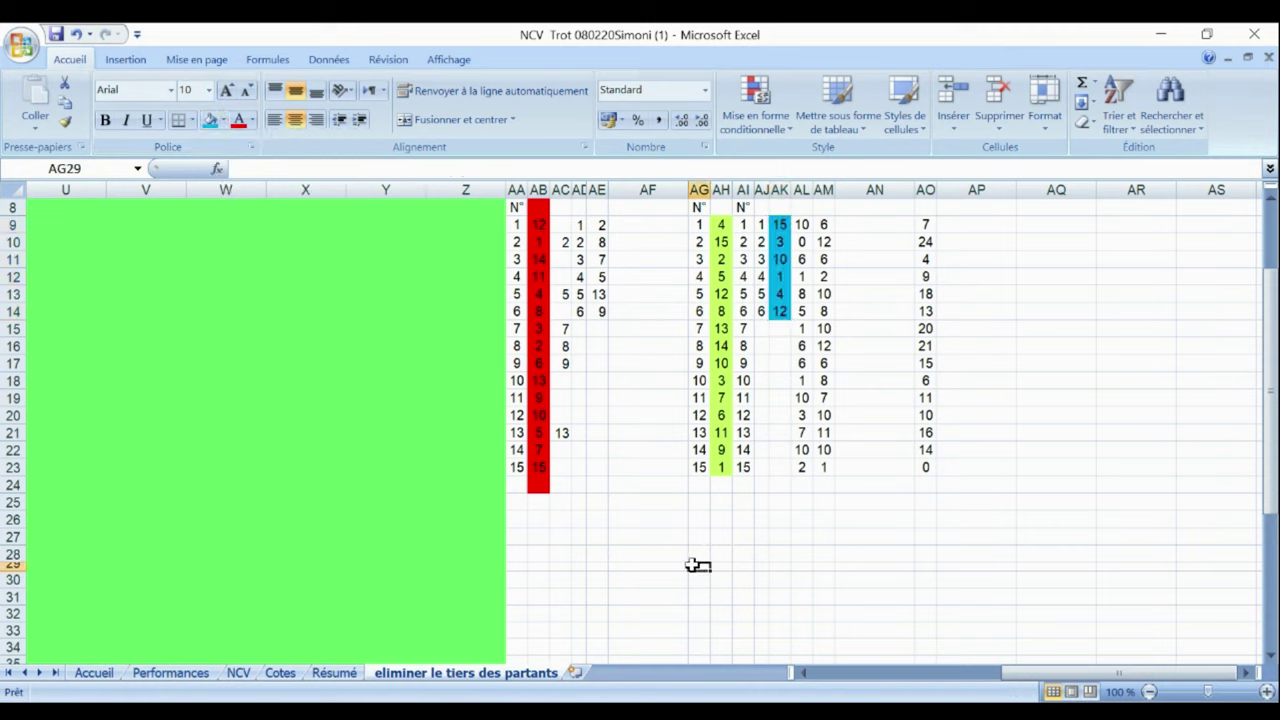
Fill cells AE8:AE15 with yellow
drag(597, 208, 609, 330)
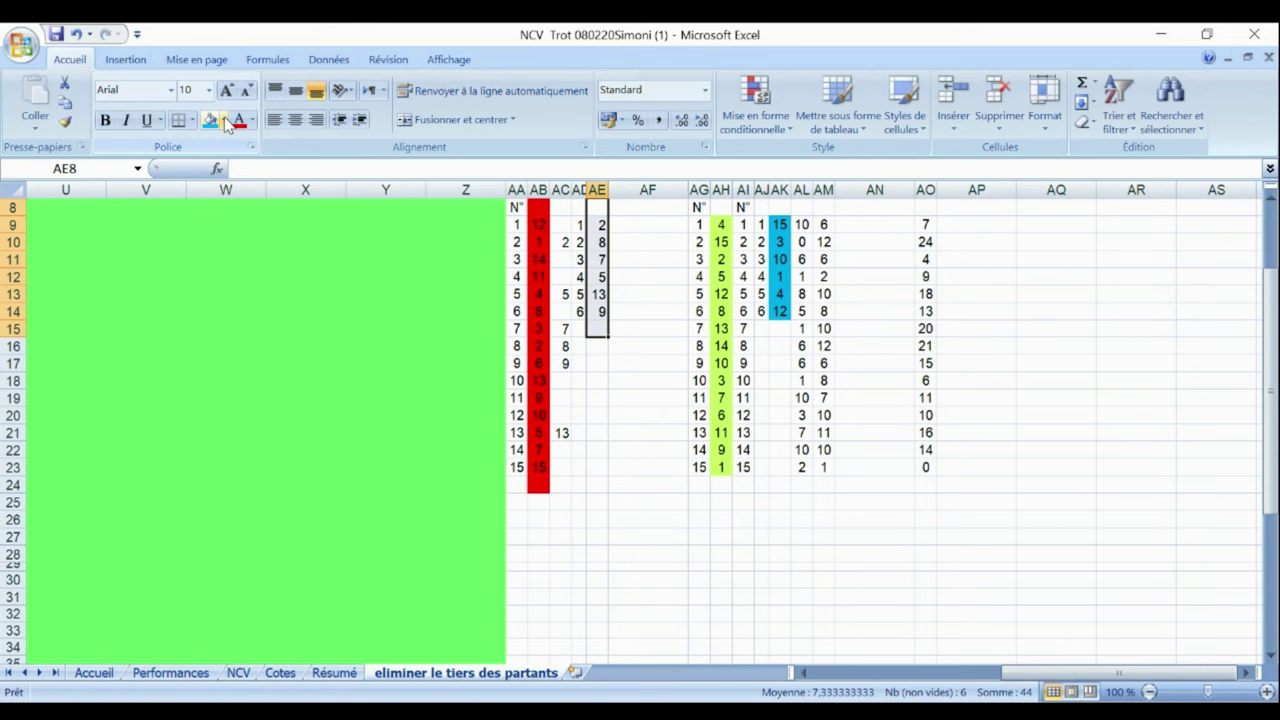
click(226, 121)
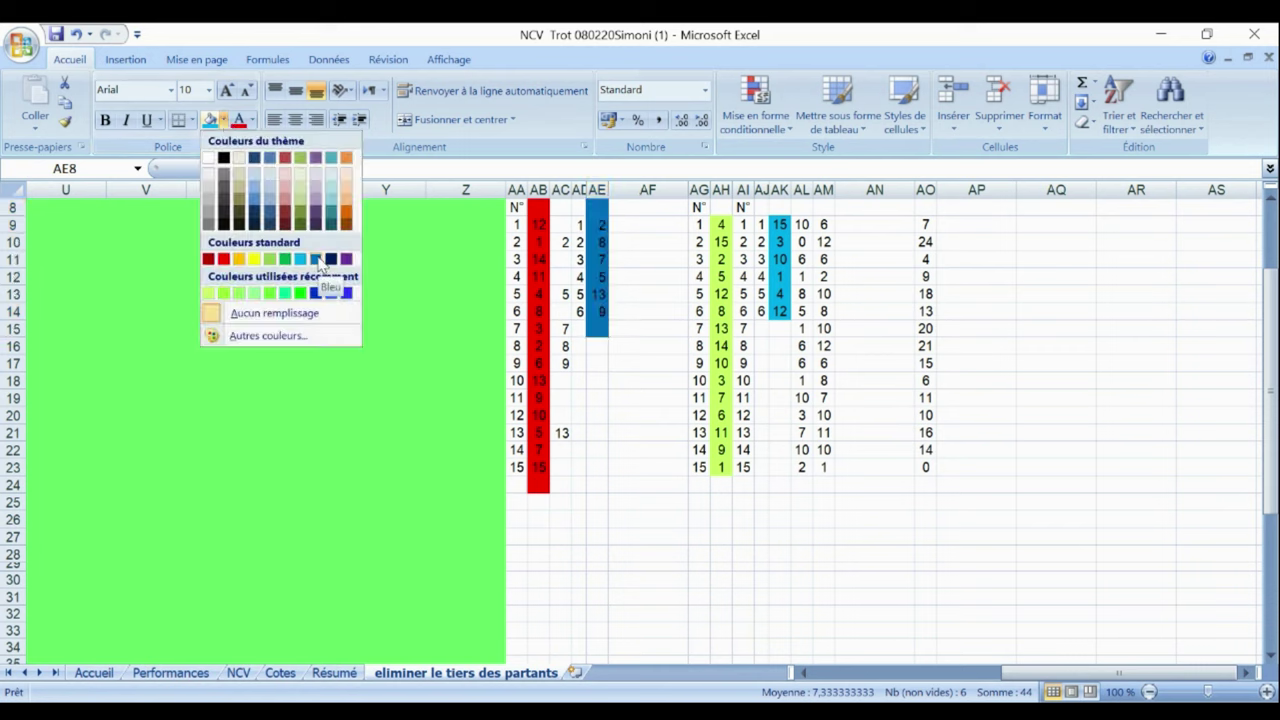
click(252, 258)
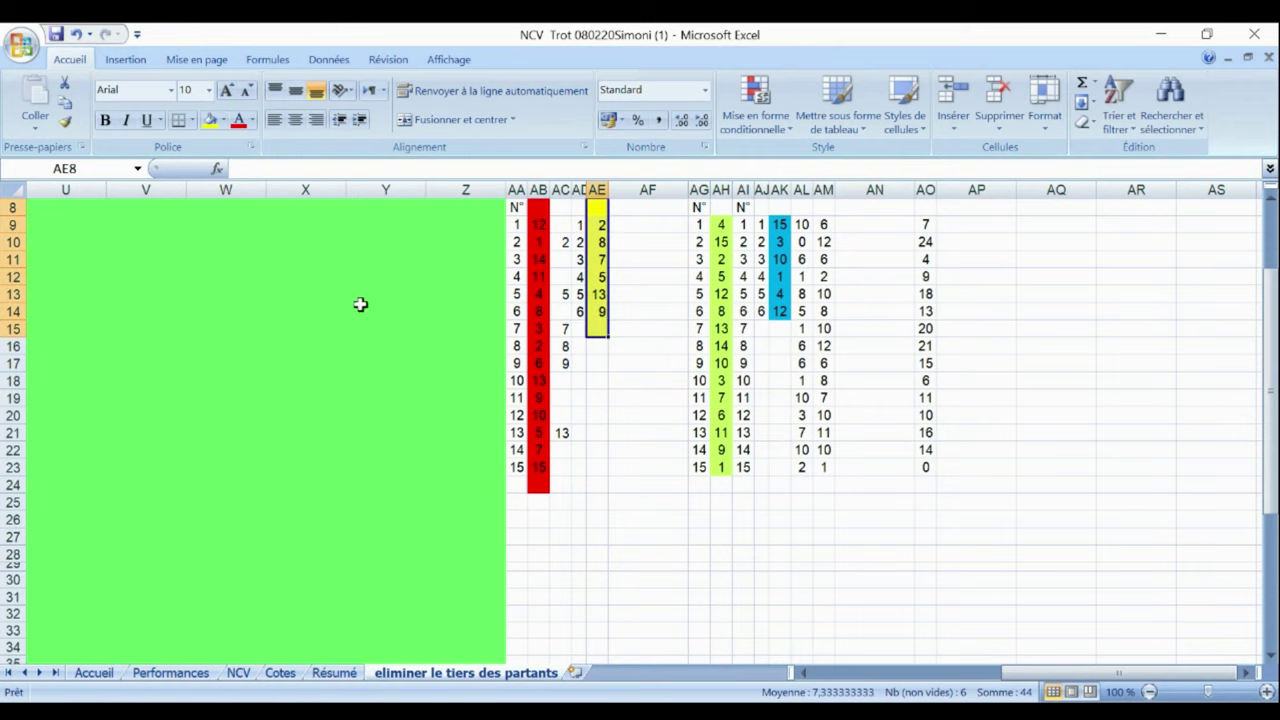
click(634, 543)
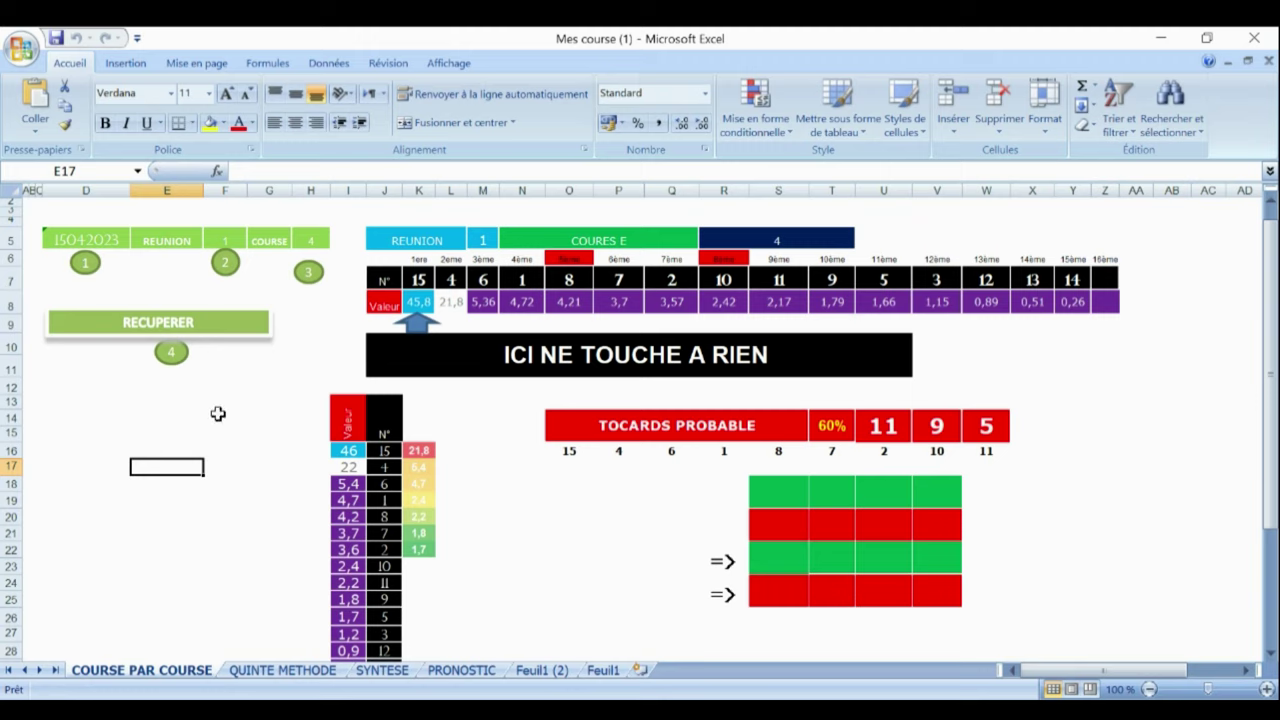
Retrieve the race data on COURSE PAR COURSE in the Mes course workbook and, with COURSE set to 4, on QUINTE METHODE
click(190, 322)
click(272, 672)
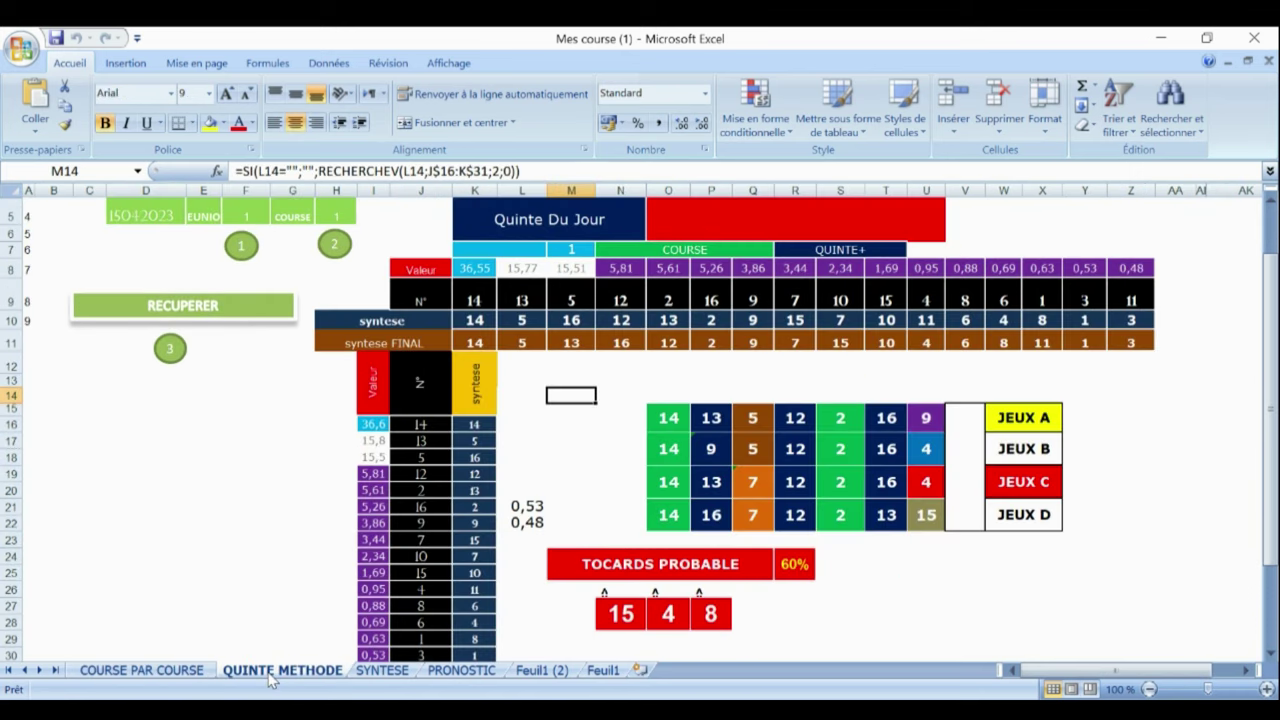
click(335, 211)
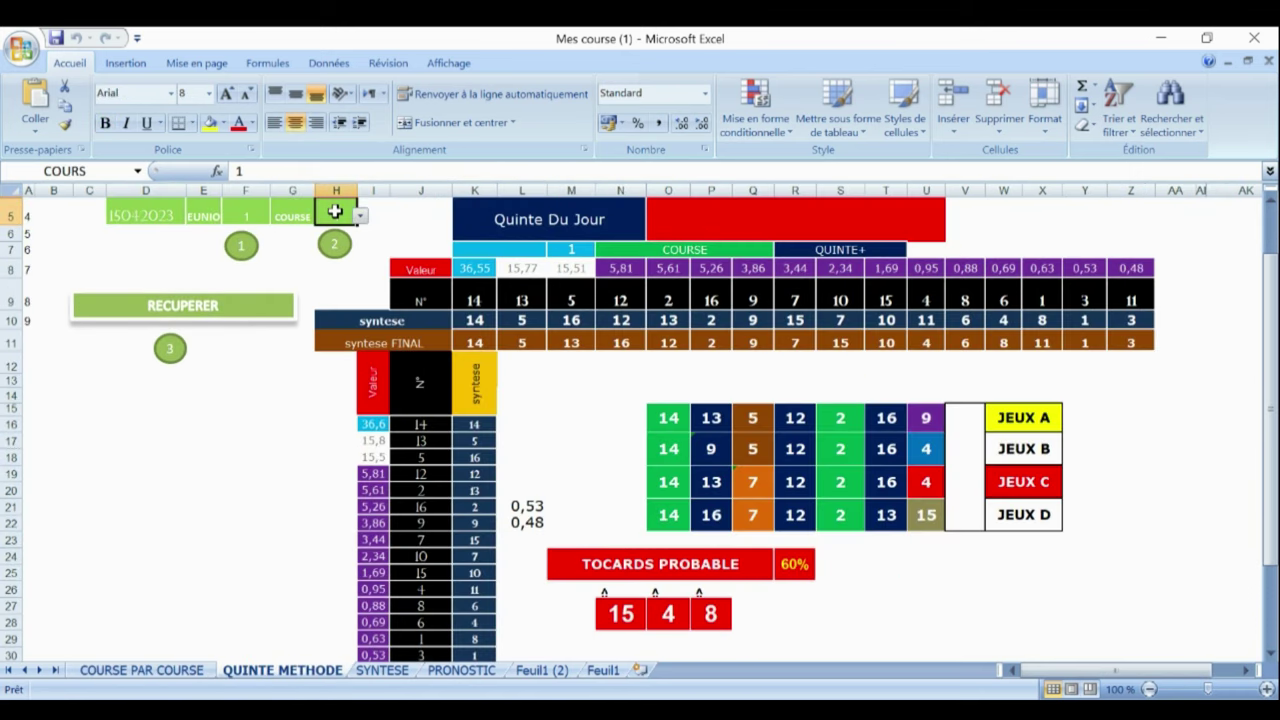
click(359, 215)
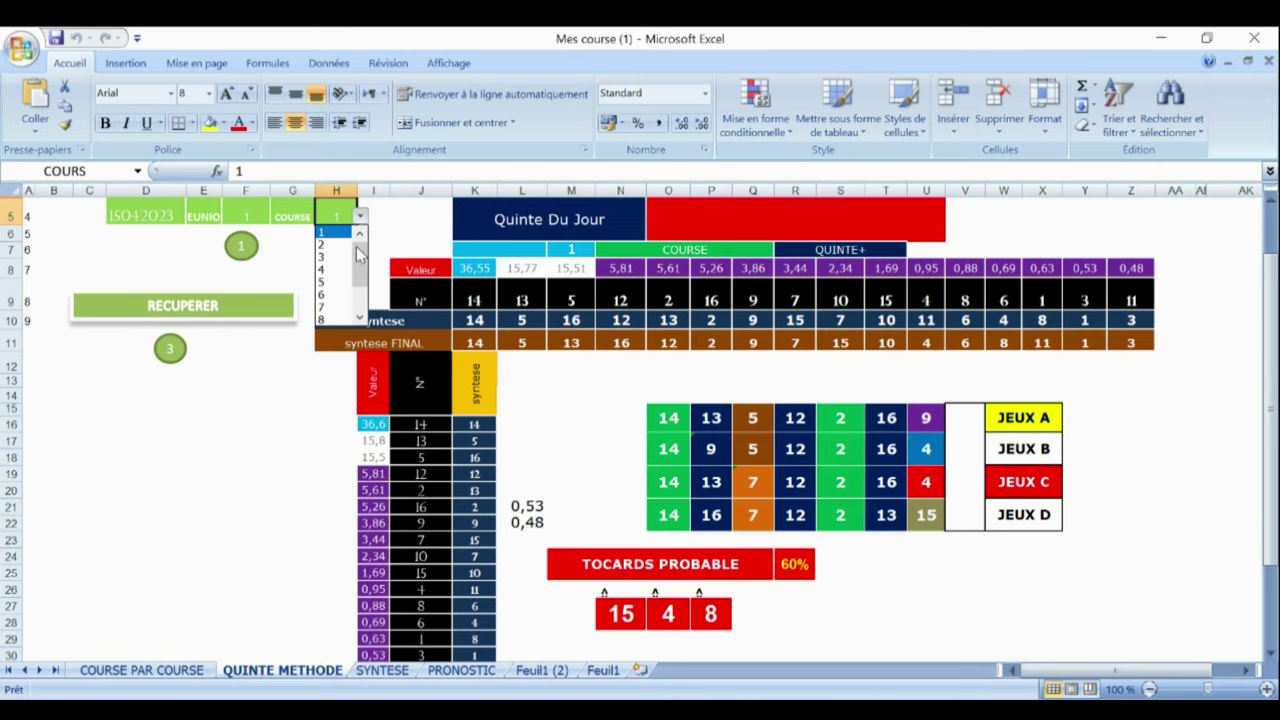
click(337, 273)
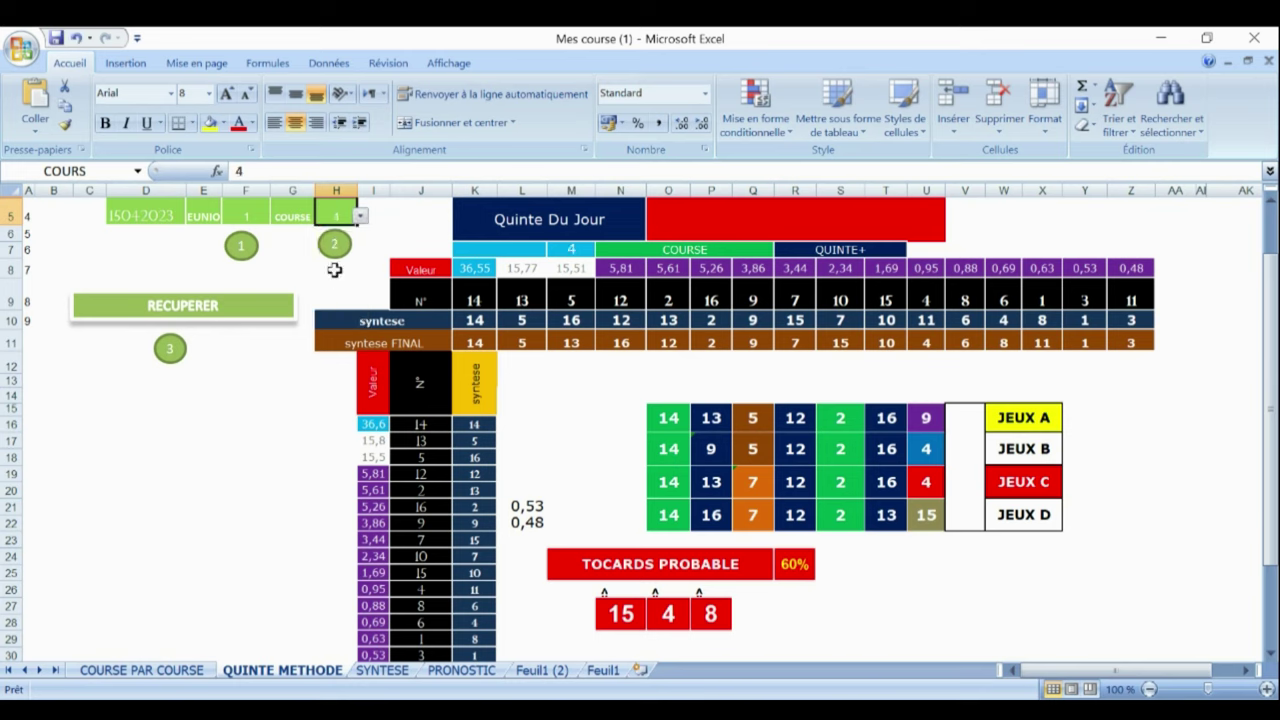
click(213, 305)
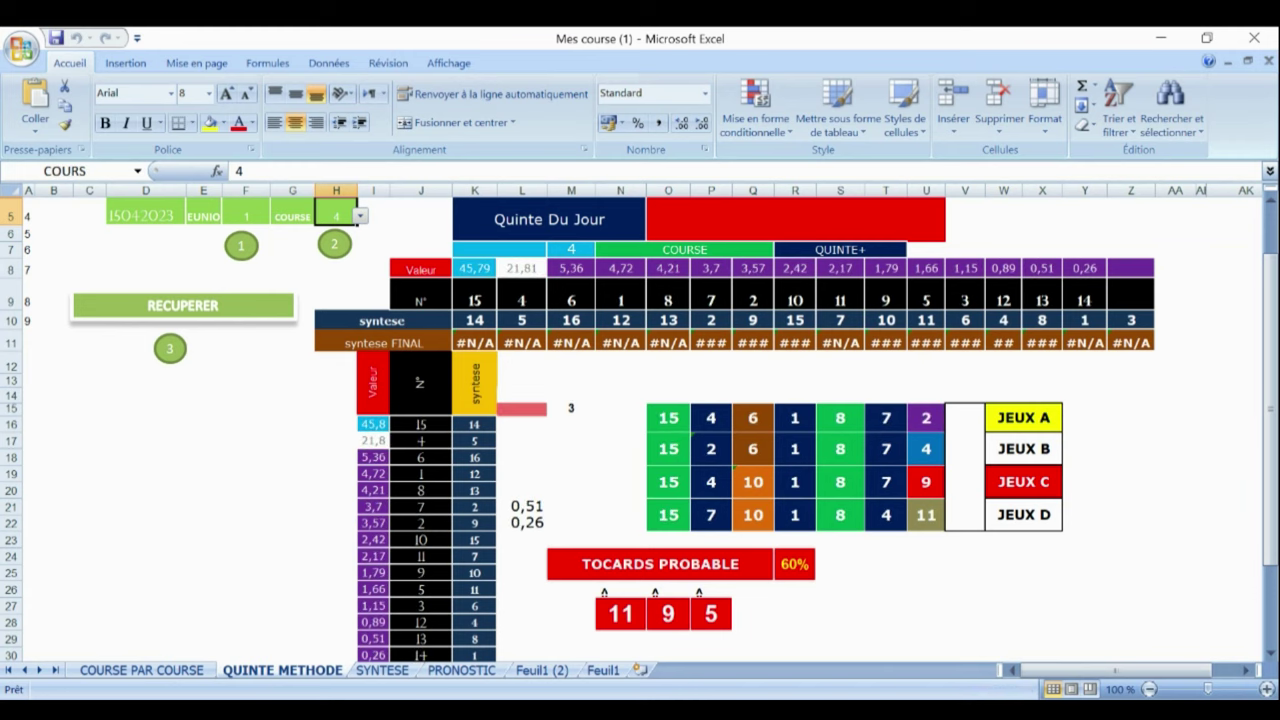
Import the race synthesis on the SYNTESE sheet and return to QUINTE METHODE
click(385, 670)
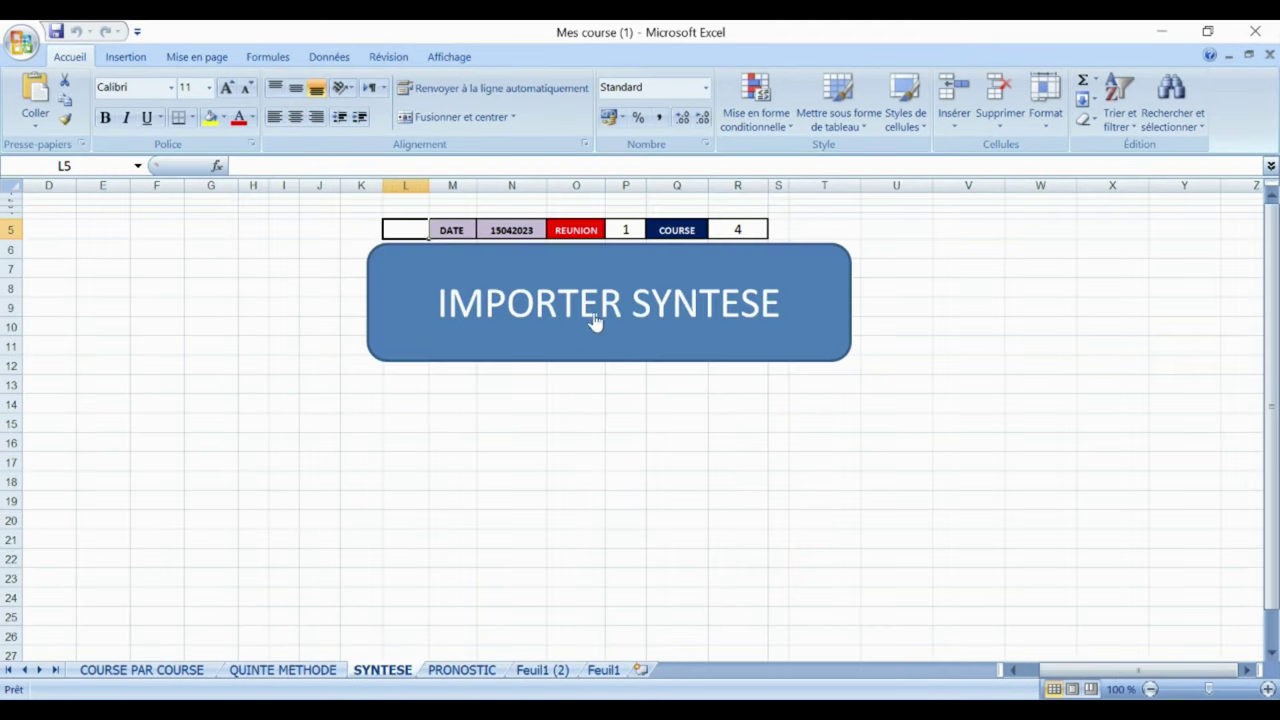
click(590, 300)
click(305, 672)
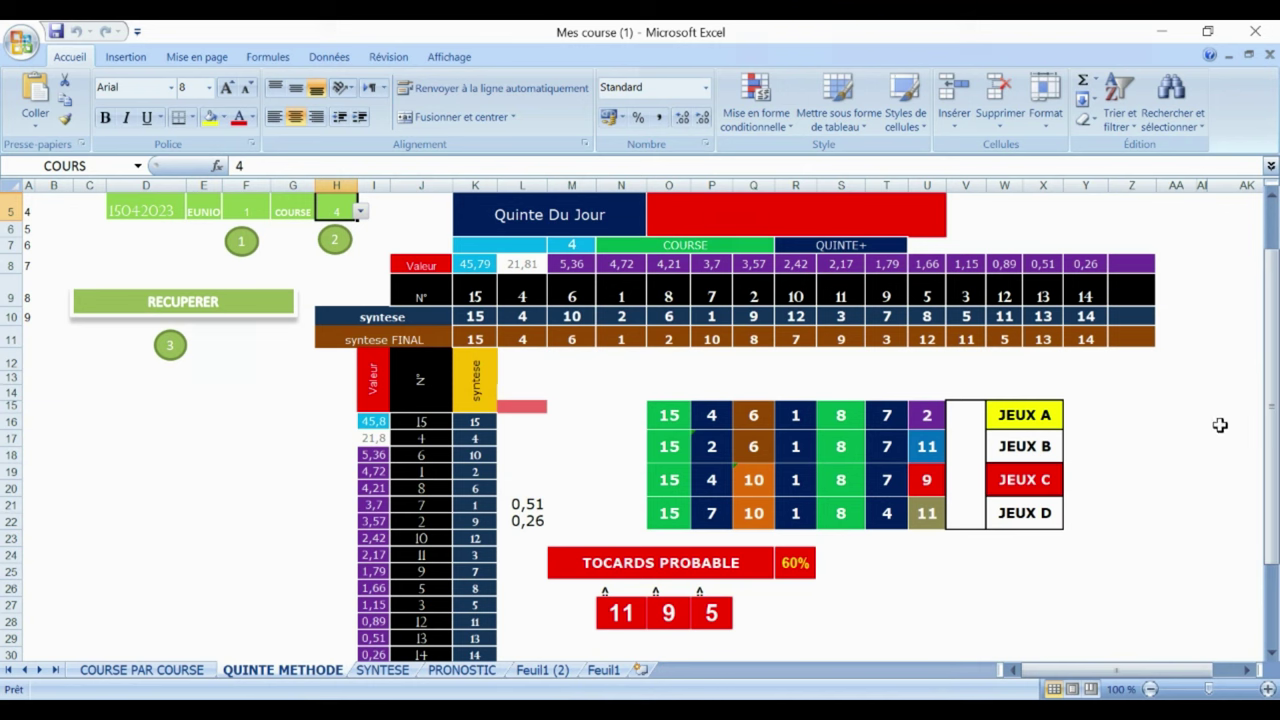
Review the JEUX A to D selections and probable outsiders on QUINTE METHODE, and open the PRONOSTIC sheet
drag(1274, 422, 1274, 428)
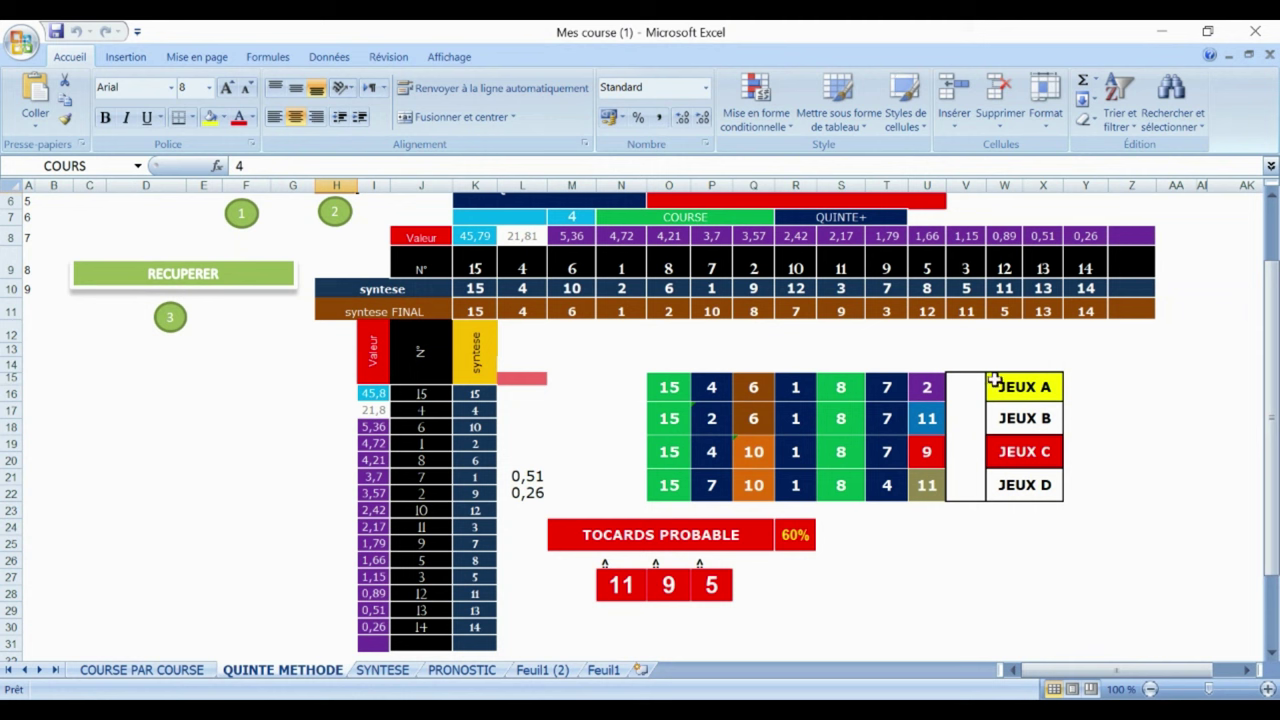
click(462, 670)
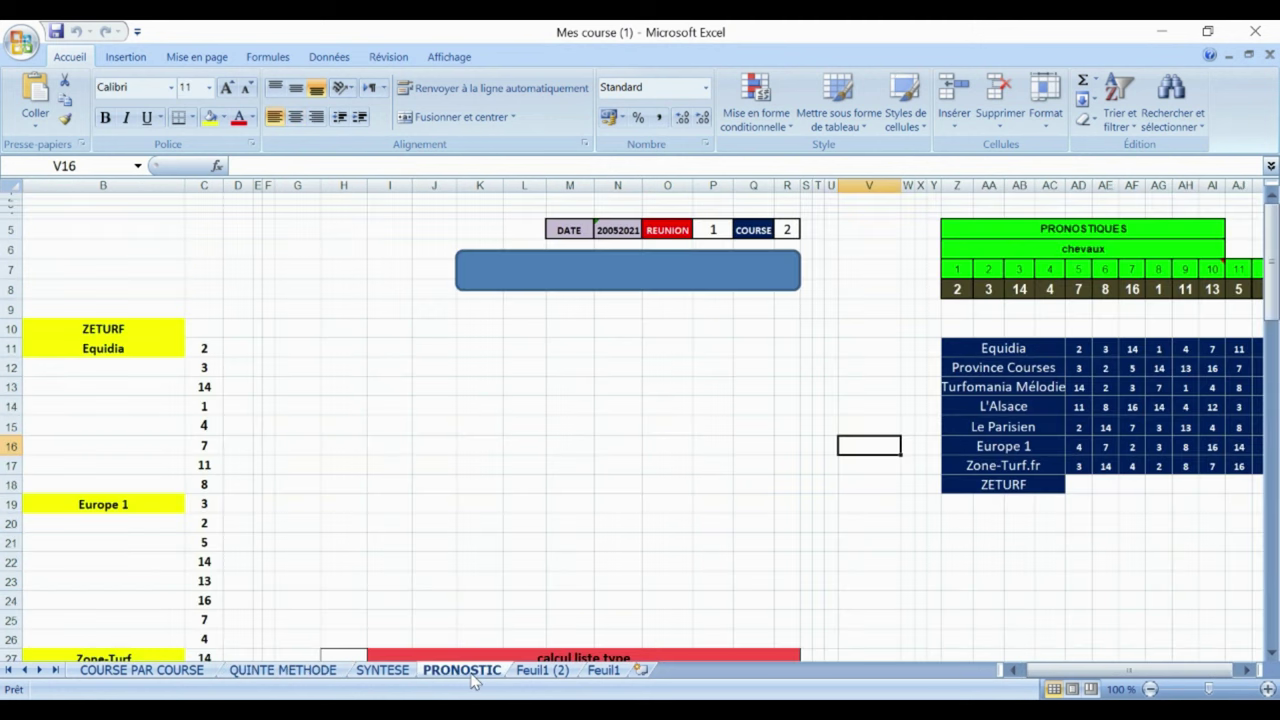
Set the DATE in cell N5 of the PRONOSTIC sheet to 15042023
click(1247, 670)
click(1247, 670)
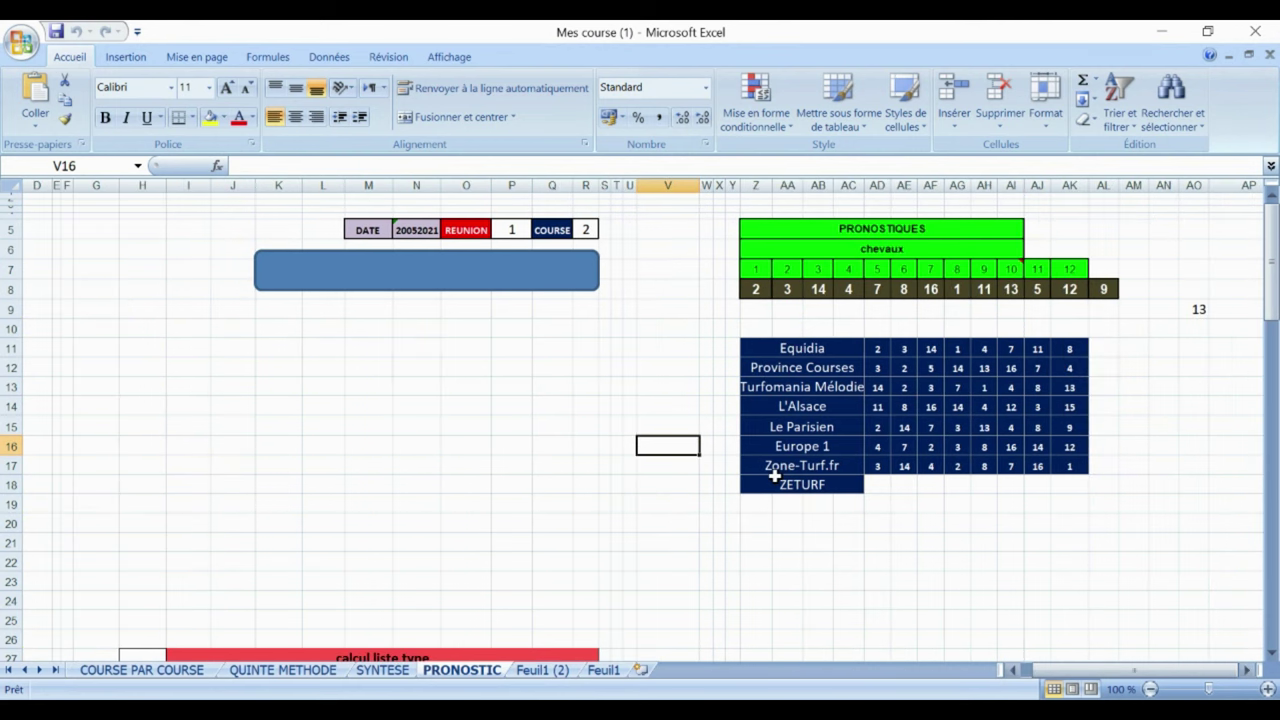
click(420, 230)
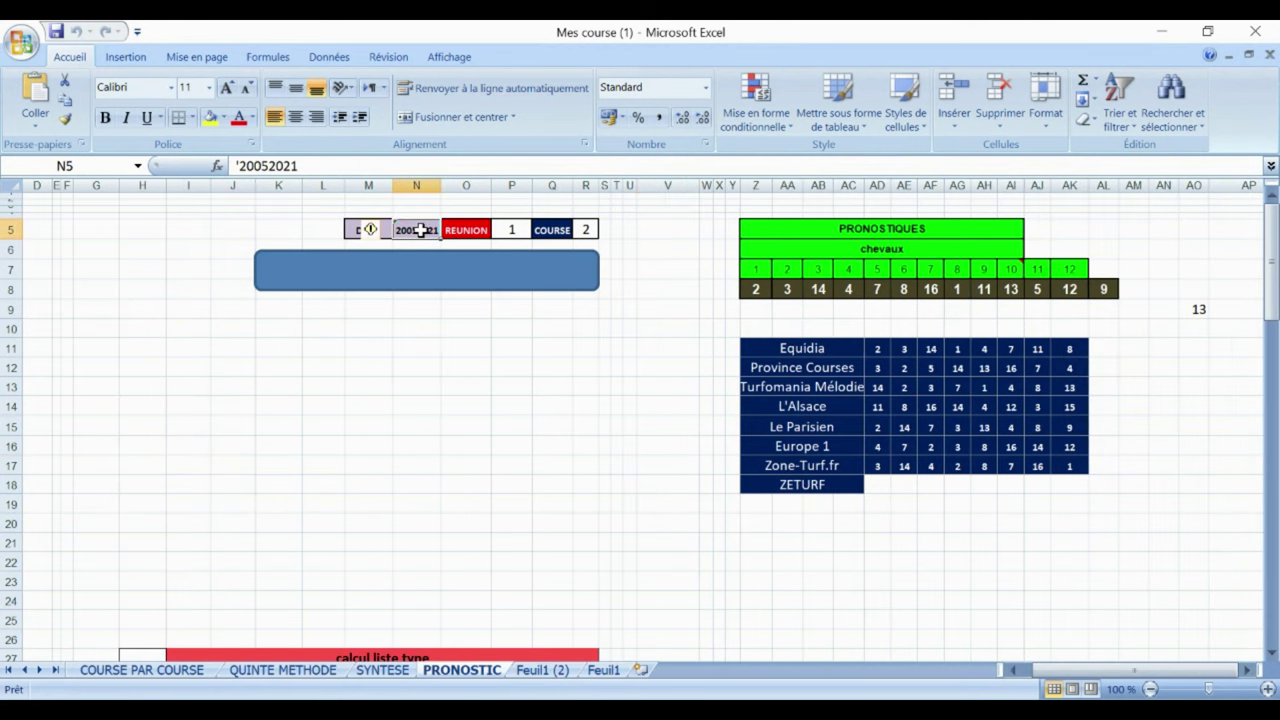
click(256, 168)
key(BackSpace)
key(BackSpace)
text(15)
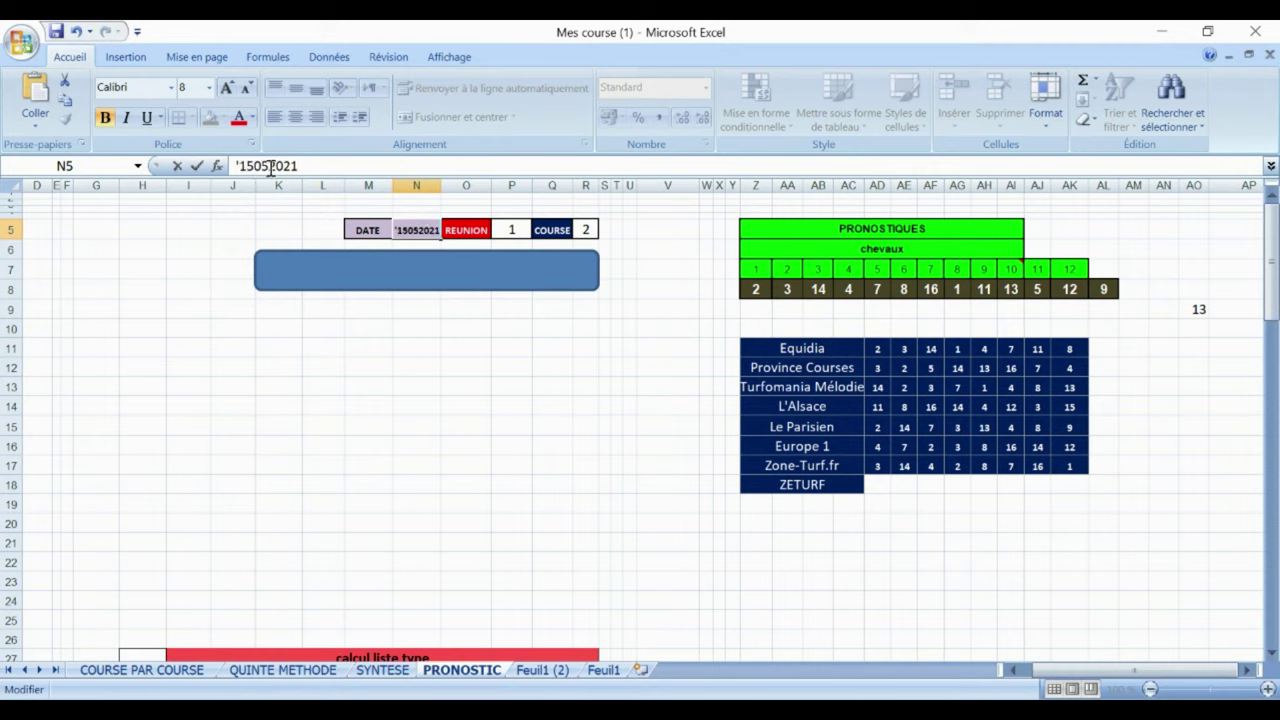
key(BackSpace)
text(4)
click(353, 479)
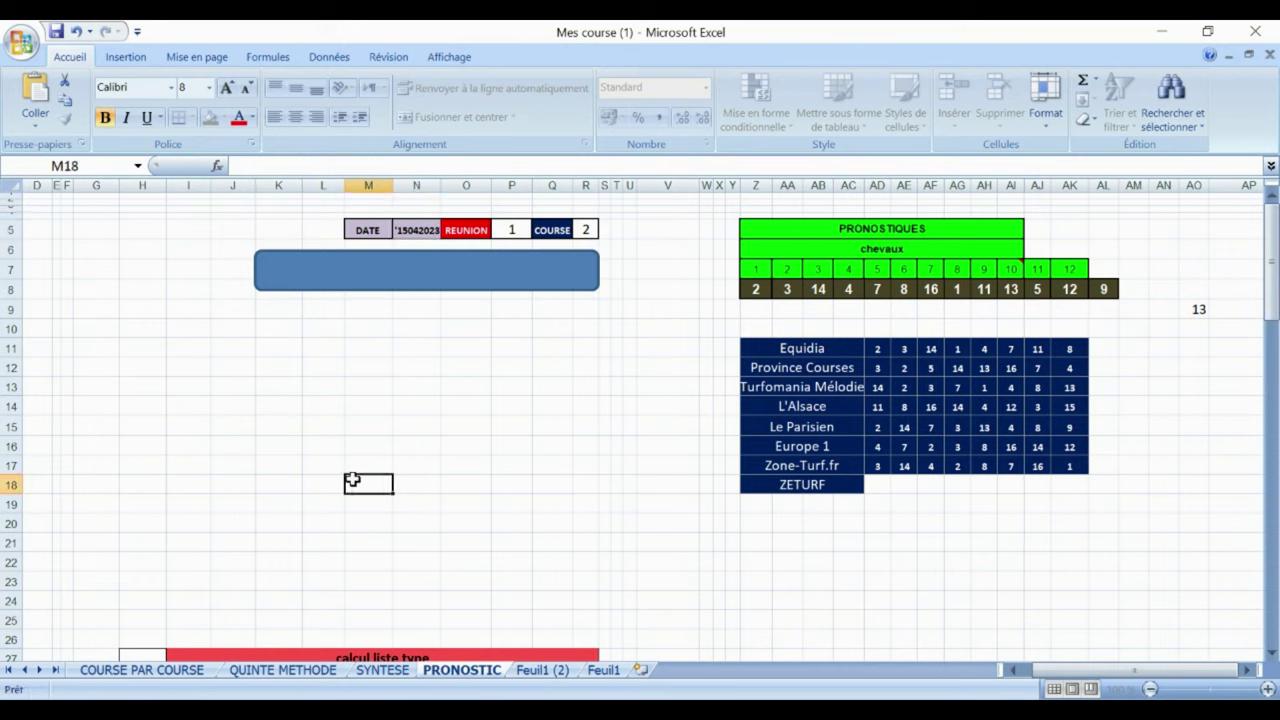
Set COURSE to 4 on the PRONOSTIC sheet and run the retrieval of the press forecasts for that race
click(582, 230)
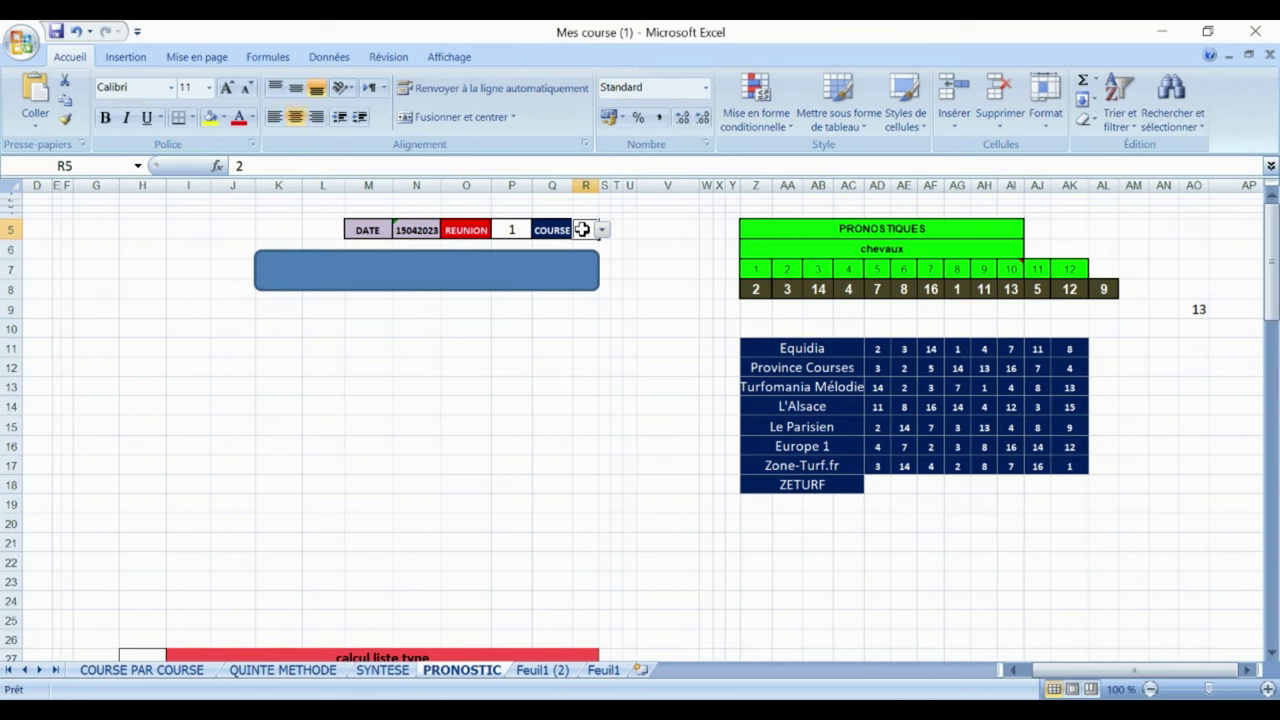
click(602, 231)
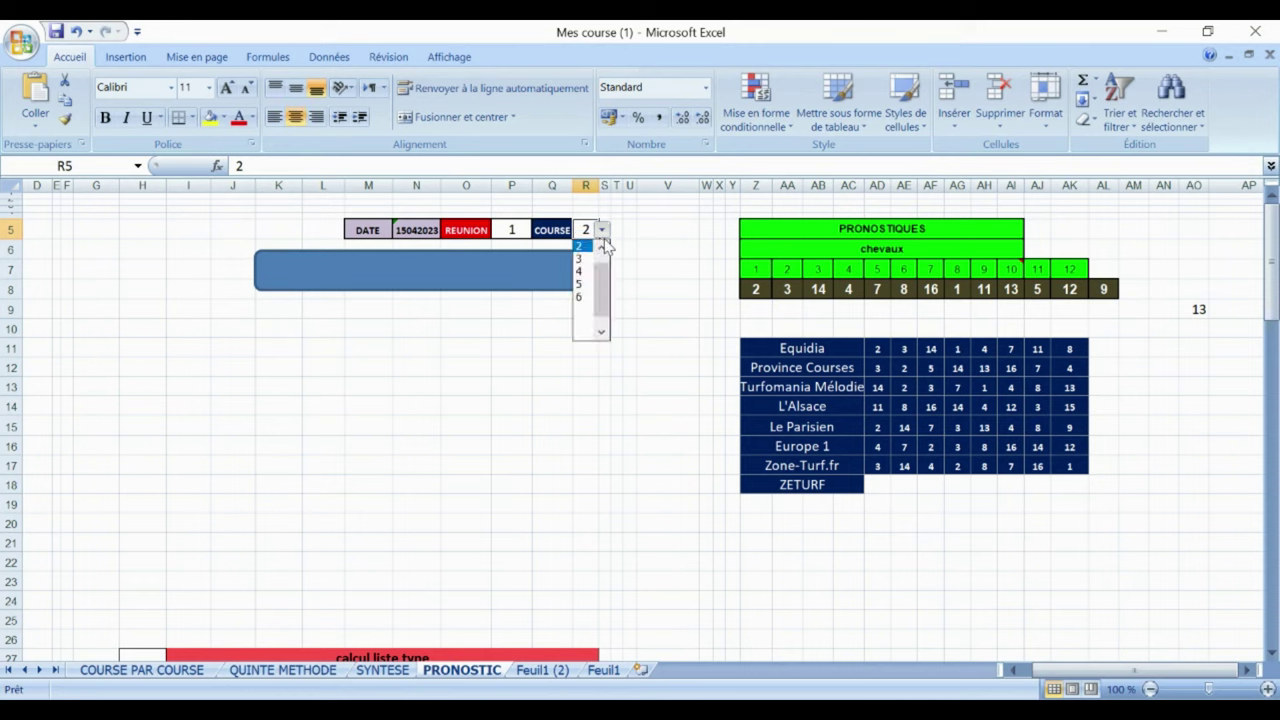
key(Down)
key(Down)
key(Return)
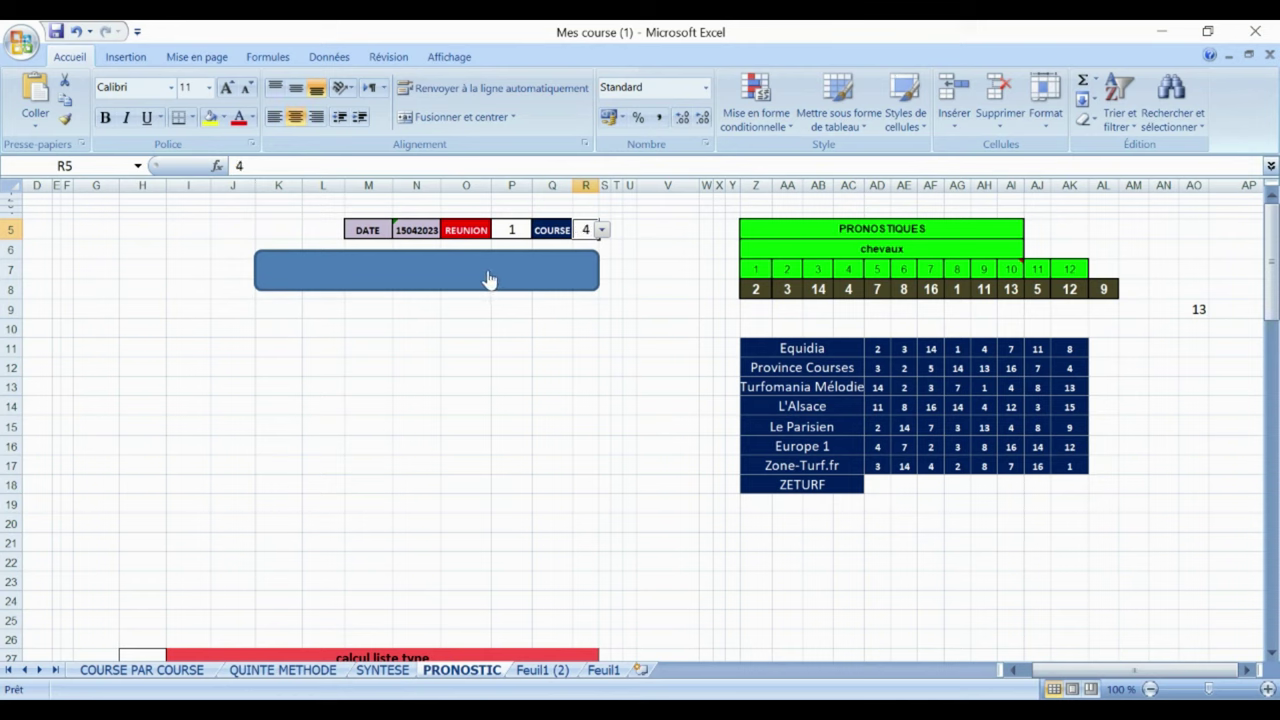
click(482, 272)
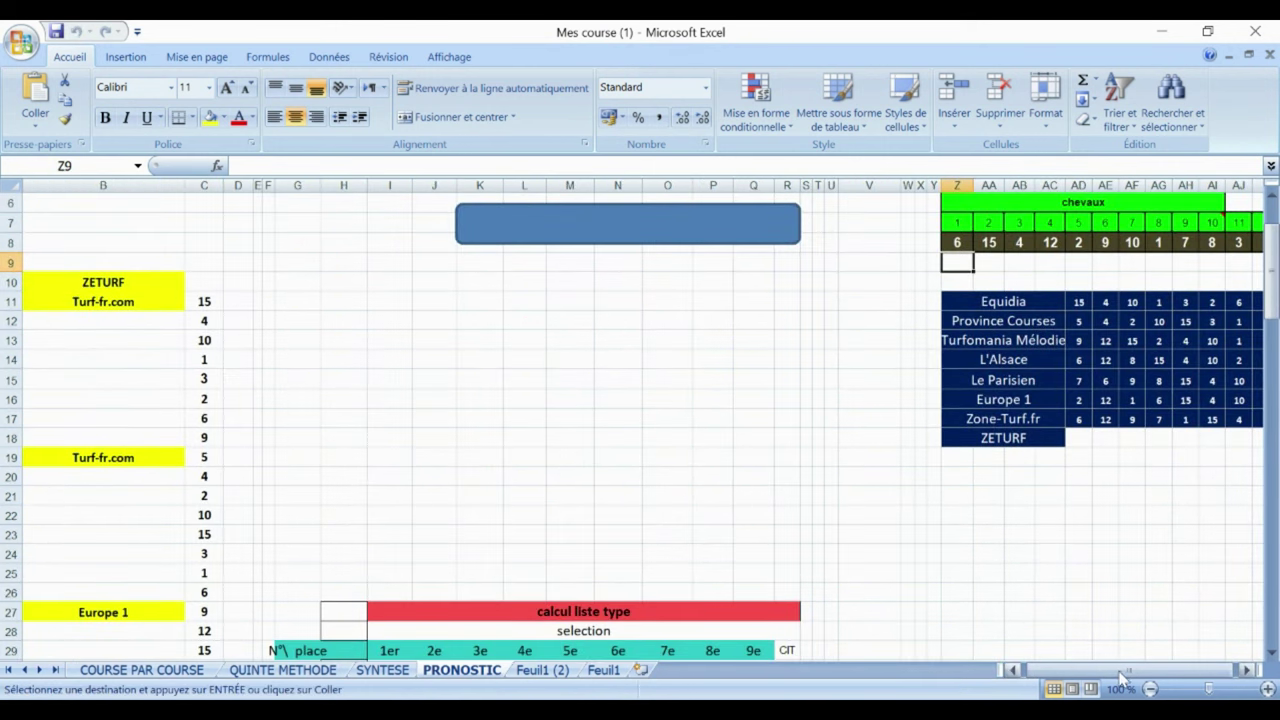
Examine the PRONOSTIC sheet's ranked horses, newspaper forecast table, points calculation and source lists in columns B and C
drag(1122, 678, 1129, 678)
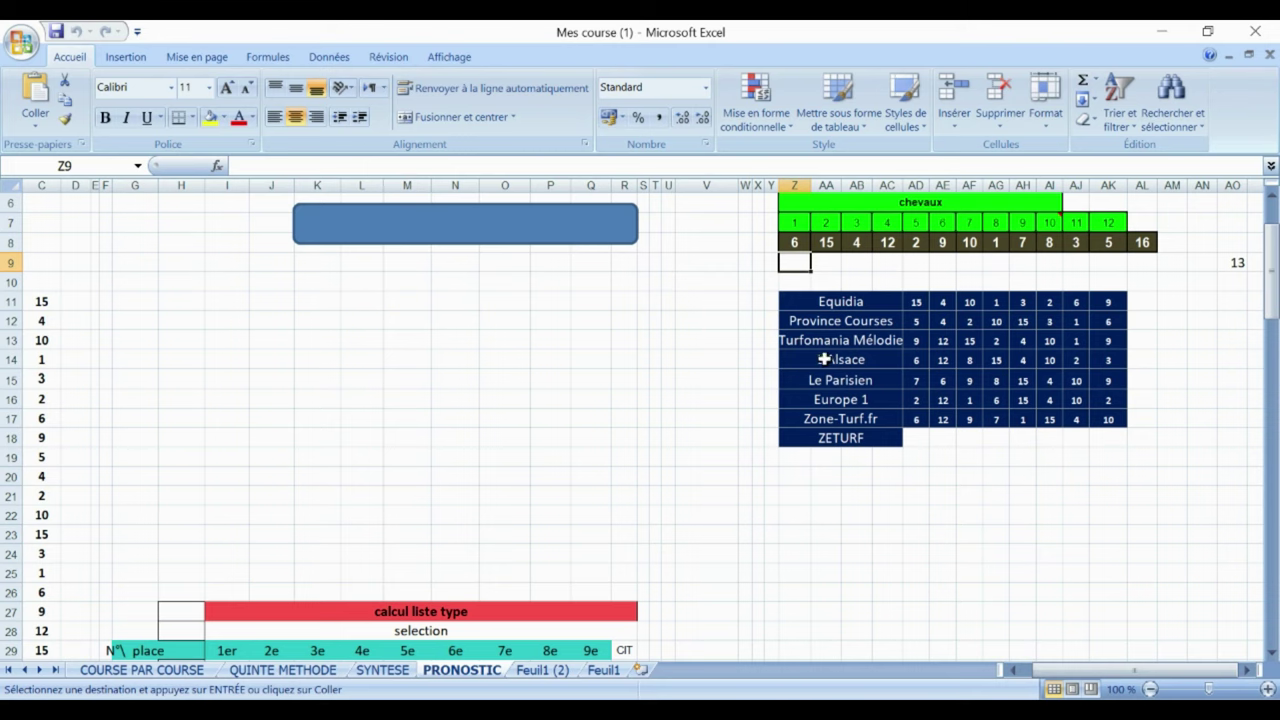
drag(1270, 285, 1270, 384)
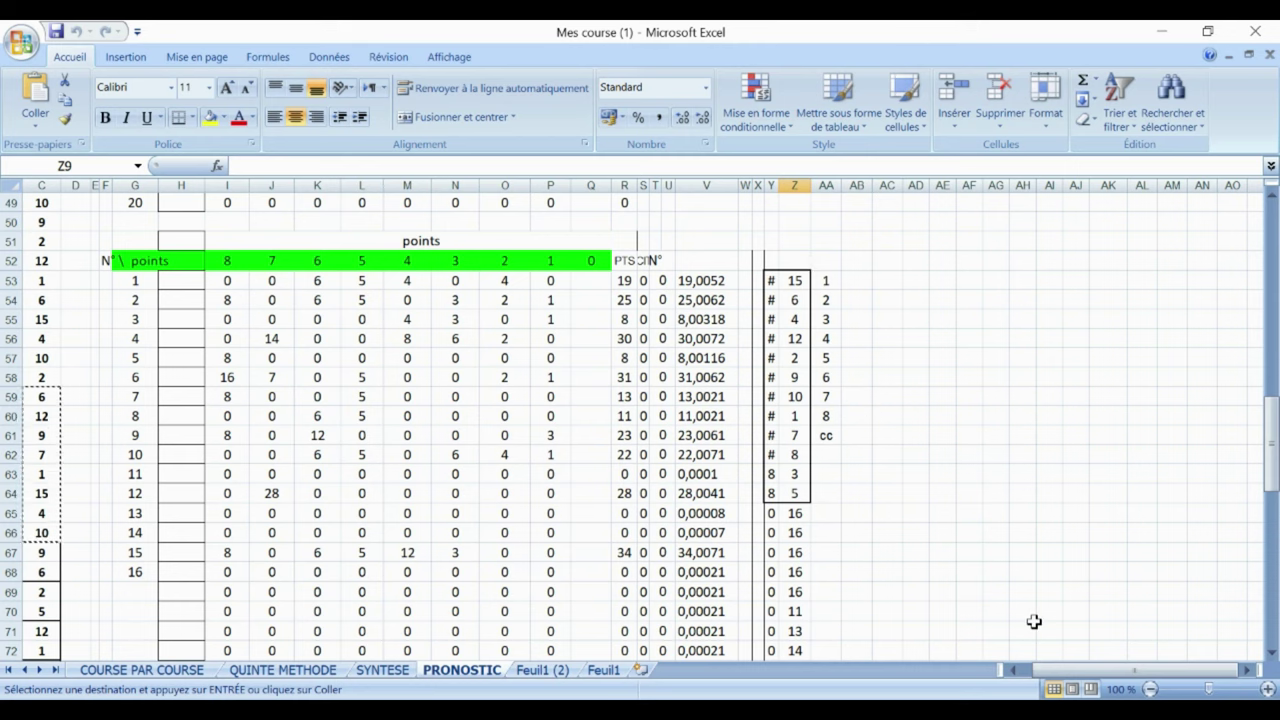
click(1013, 670)
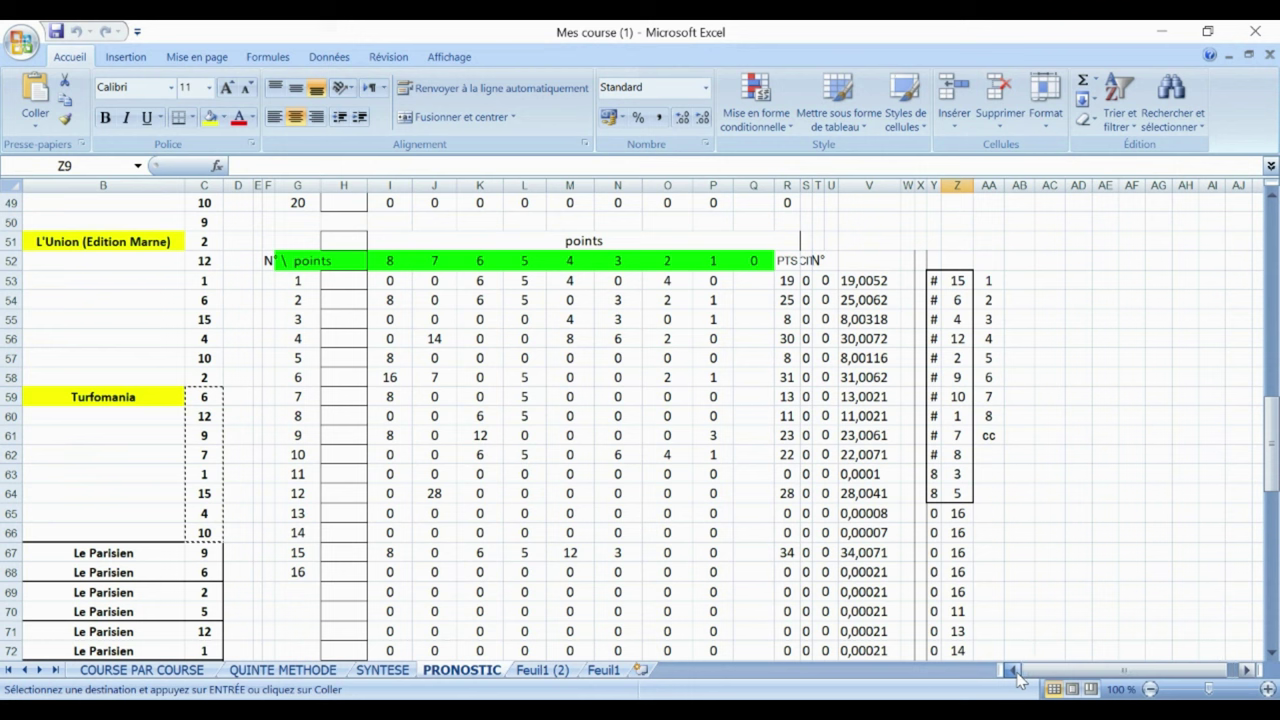
drag(1272, 466, 1272, 576)
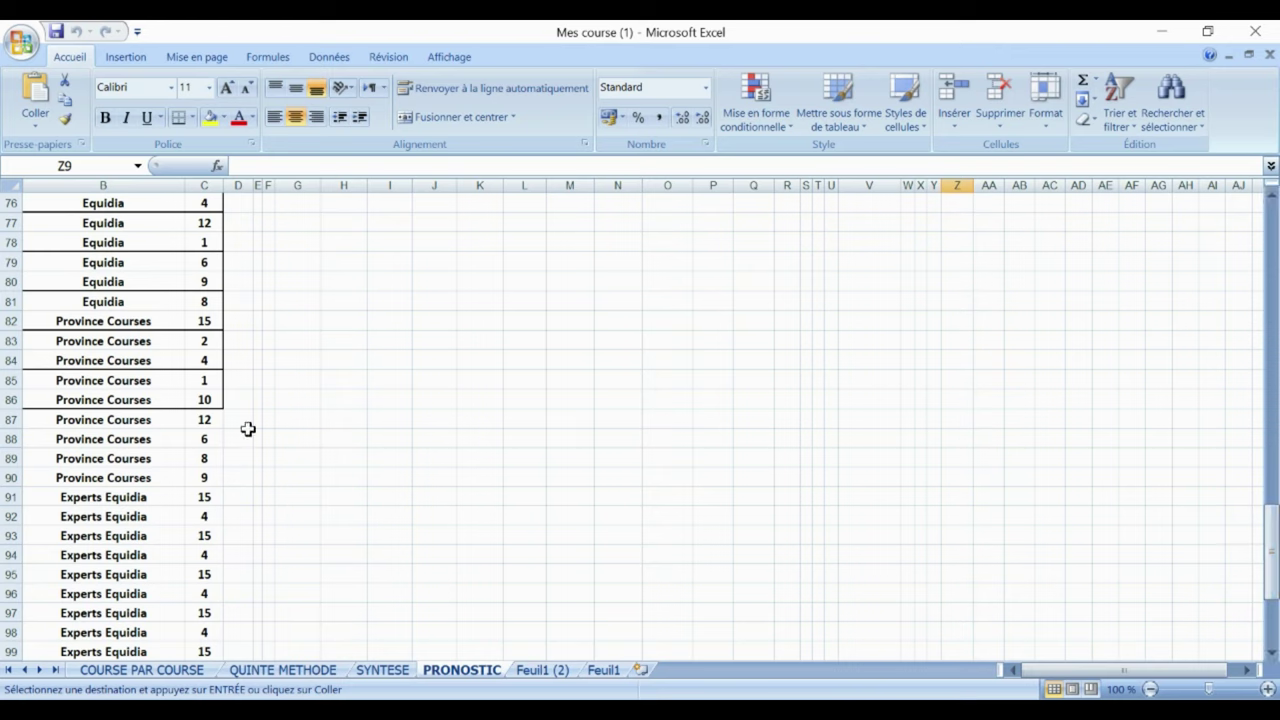